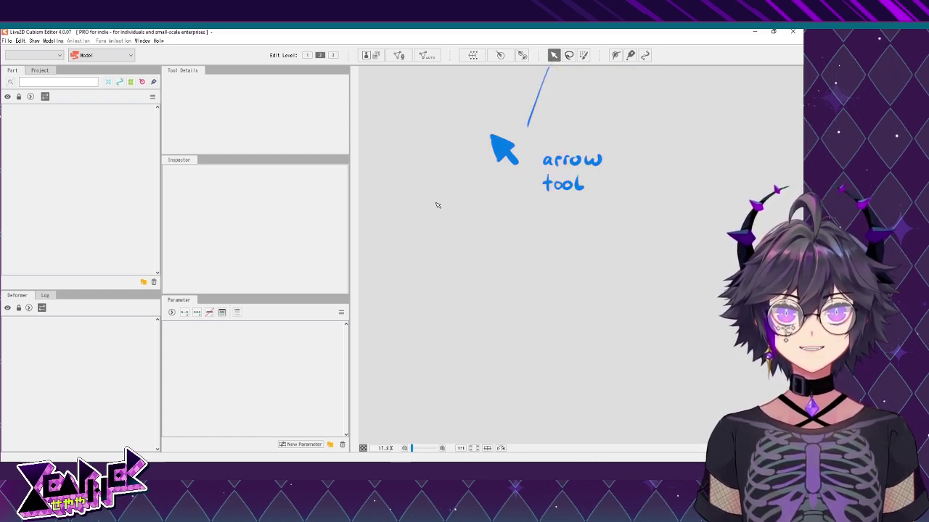
Activate the lasso selection tool and open samelive2dready.psd as a model
{"action": "left_click", "coordinate": [569, 55]}
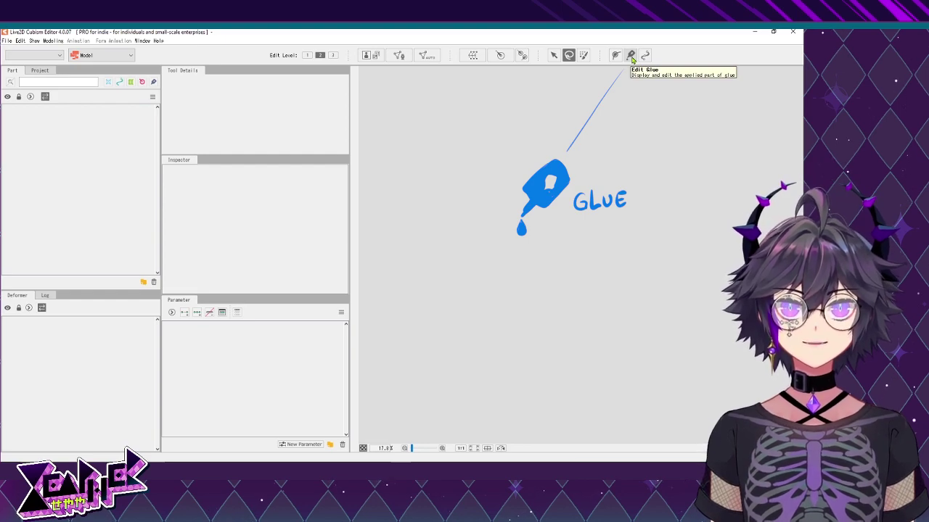
{"action": "scroll", "coordinate": [601, 111], "scroll_direction": "up", "scroll_amount": 4}
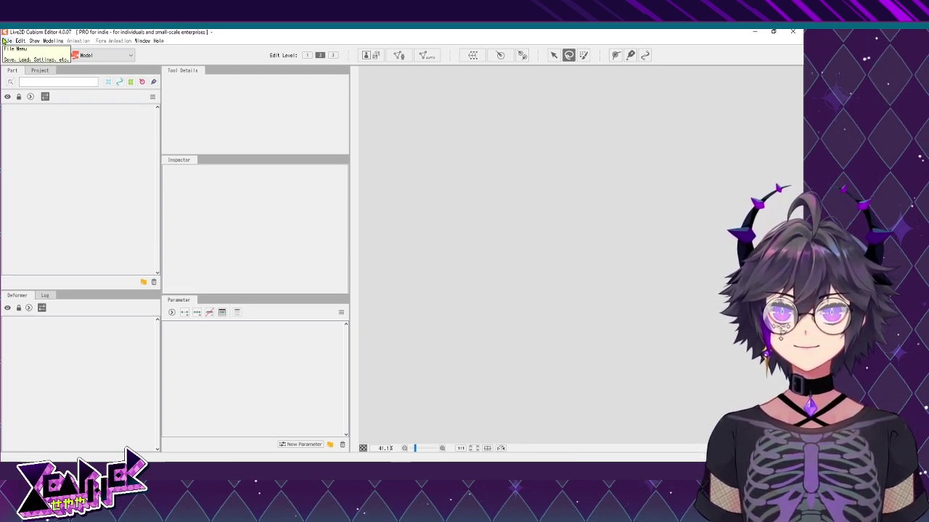
{"action": "left_click", "coordinate": [6, 41]}
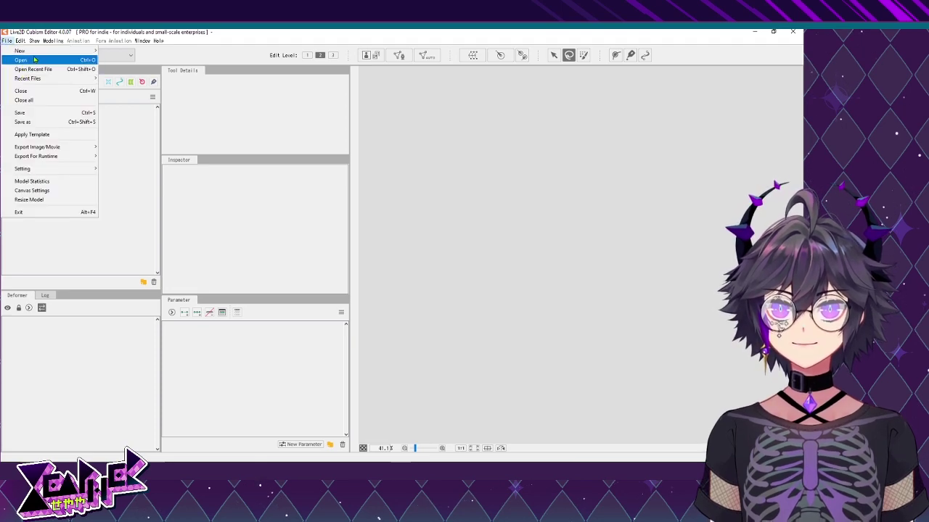
{"action": "left_click", "coordinate": [34, 59]}
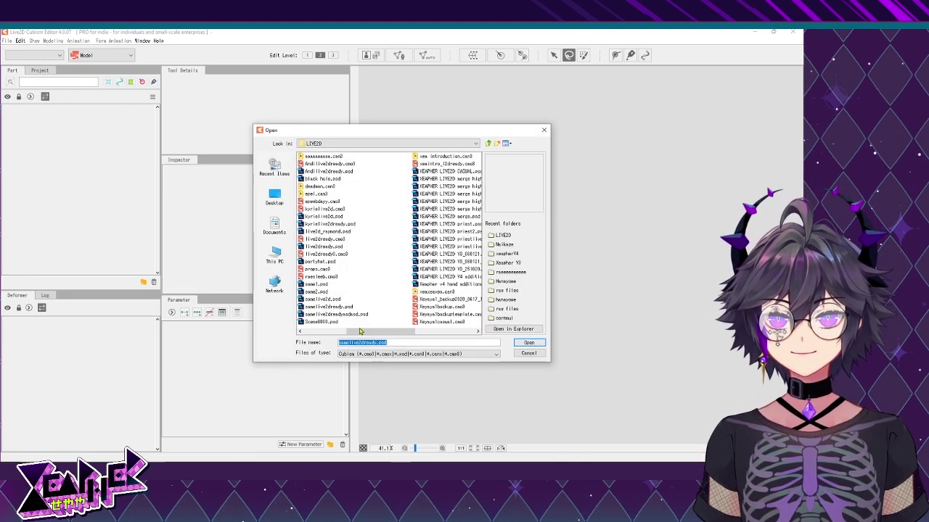
{"action": "left_click", "coordinate": [341, 307]}
{"action": "left_click", "coordinate": [527, 344]}
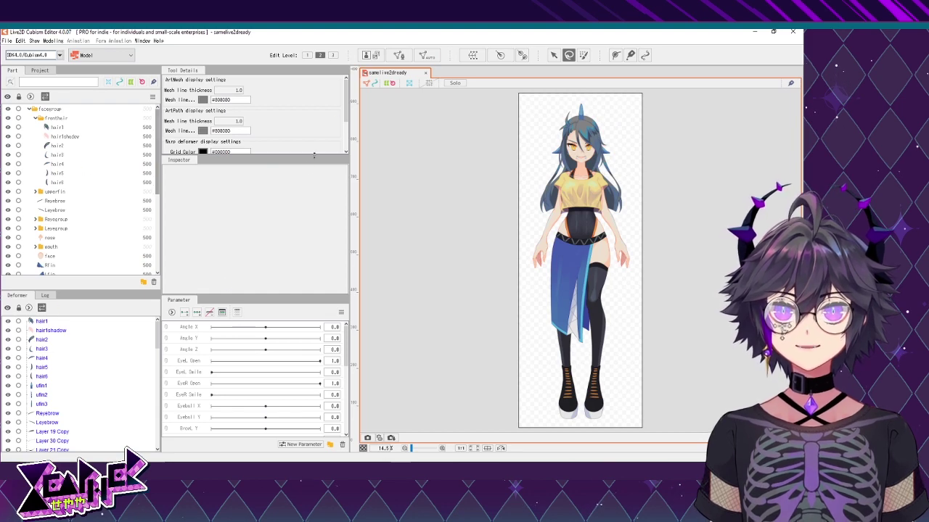
Give the Inspector more height and select the hair1 and hair2 meshes of the fronthair group to view their properties
{"action": "mouse_move", "coordinate": [293, 158]}
{"action": "left_mouse_down"}
{"action": "mouse_move", "coordinate": [299, 206]}
{"action": "mouse_move", "coordinate": [299, 144]}
{"action": "left_mouse_up"}
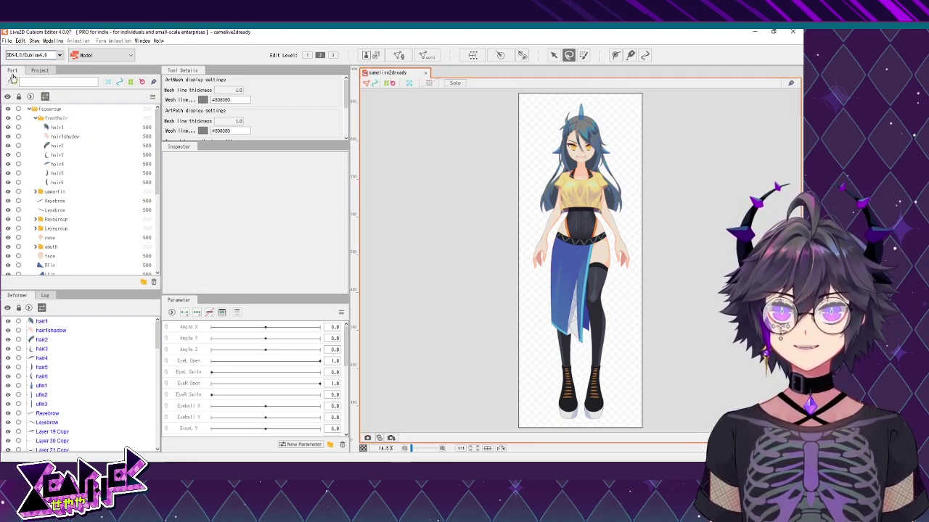
{"action": "scroll", "coordinate": [89, 153], "scroll_direction": "down", "scroll_amount": 2}
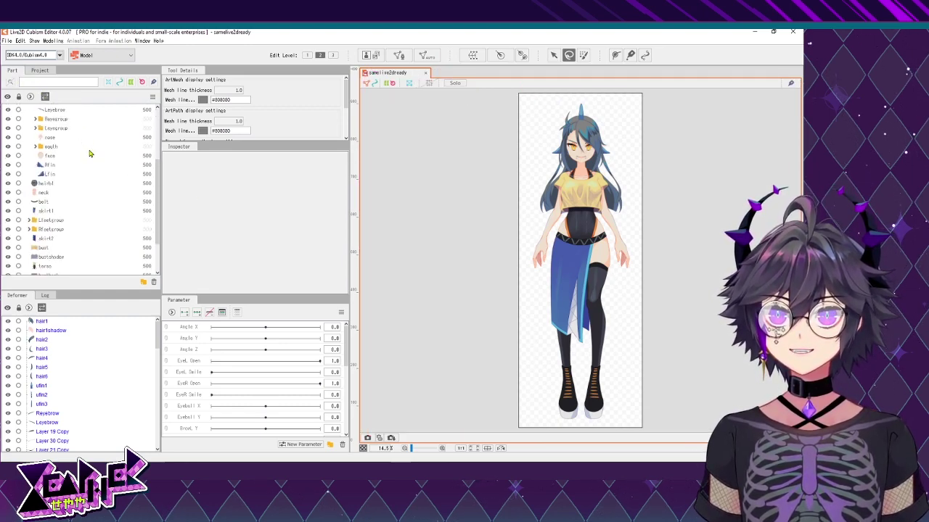
{"action": "scroll", "coordinate": [89, 153], "scroll_direction": "up", "scroll_amount": 2}
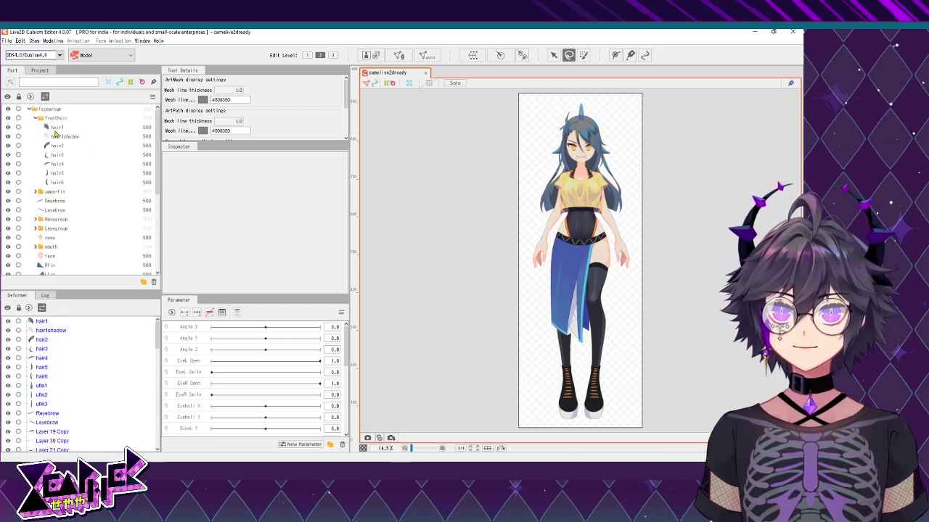
{"action": "left_click", "coordinate": [52, 128]}
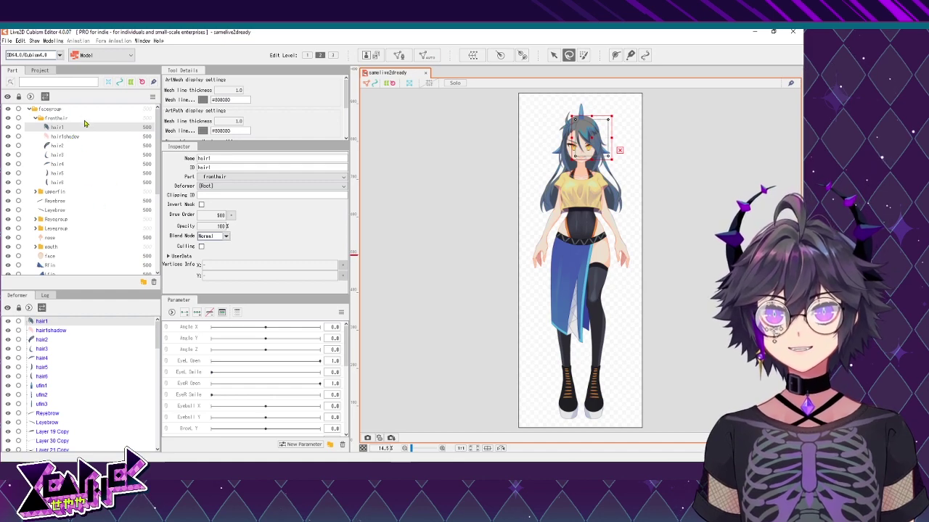
{"action": "left_click", "coordinate": [58, 148]}
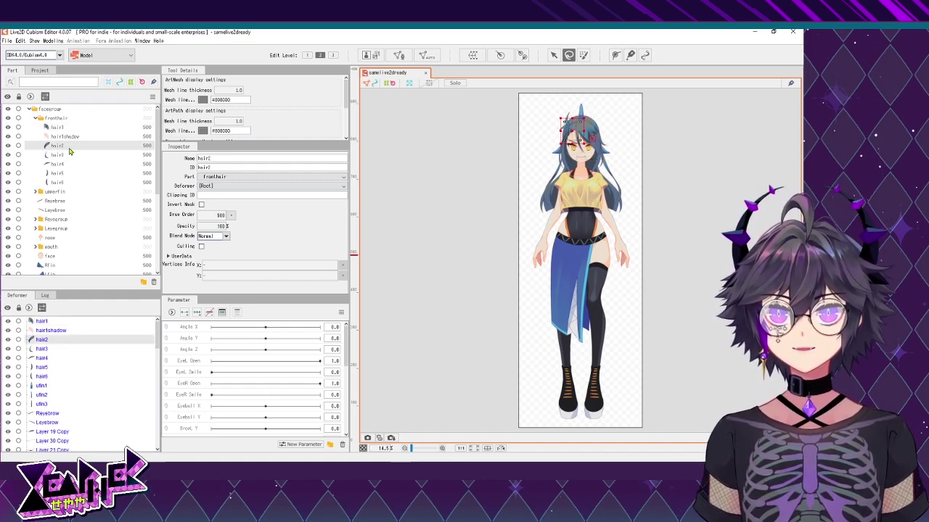
{"action": "mouse_move", "coordinate": [68, 148]}
{"action": "left_mouse_down"}
{"action": "mouse_move", "coordinate": [69, 129]}
{"action": "mouse_move", "coordinate": [83, 154]}
{"action": "left_mouse_up"}
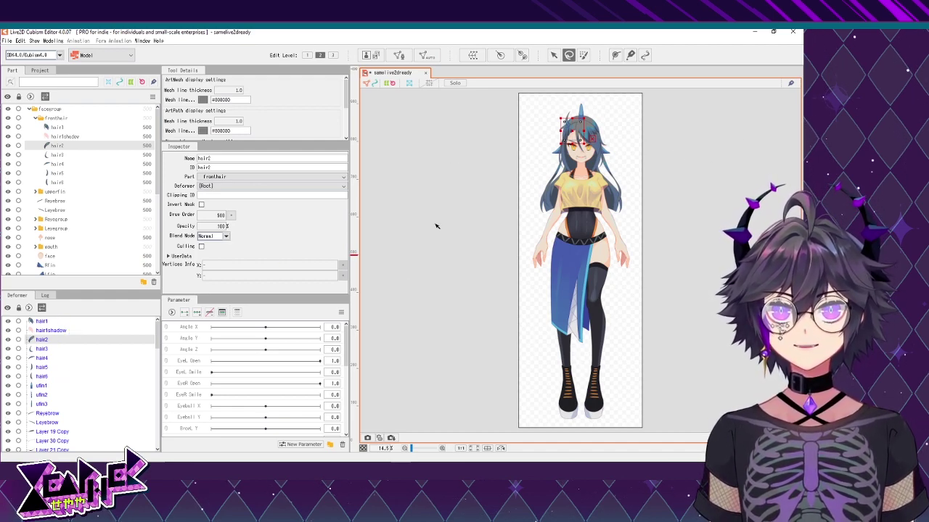
Select hair1shadow, hair2 and hair3 in the deformer hierarchy to check each mesh and its properties
{"action": "left_click", "coordinate": [50, 331]}
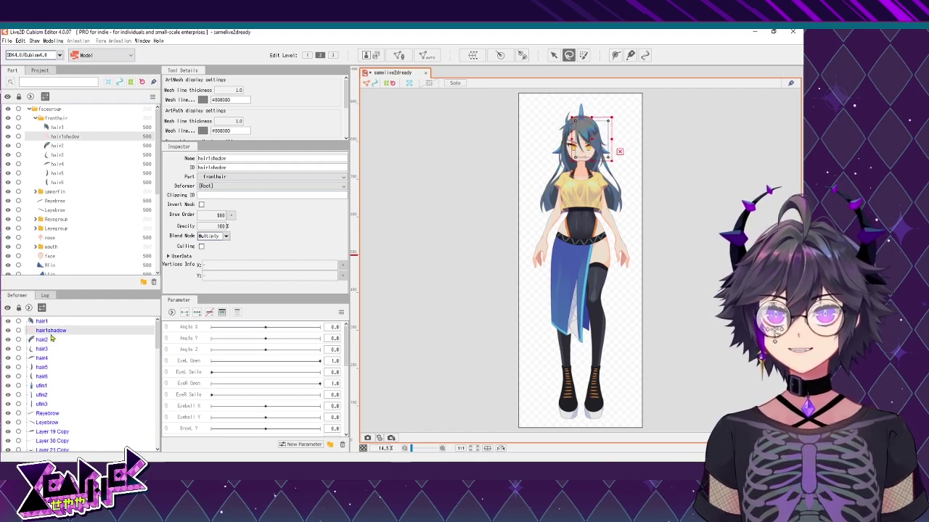
{"action": "left_click", "coordinate": [52, 339]}
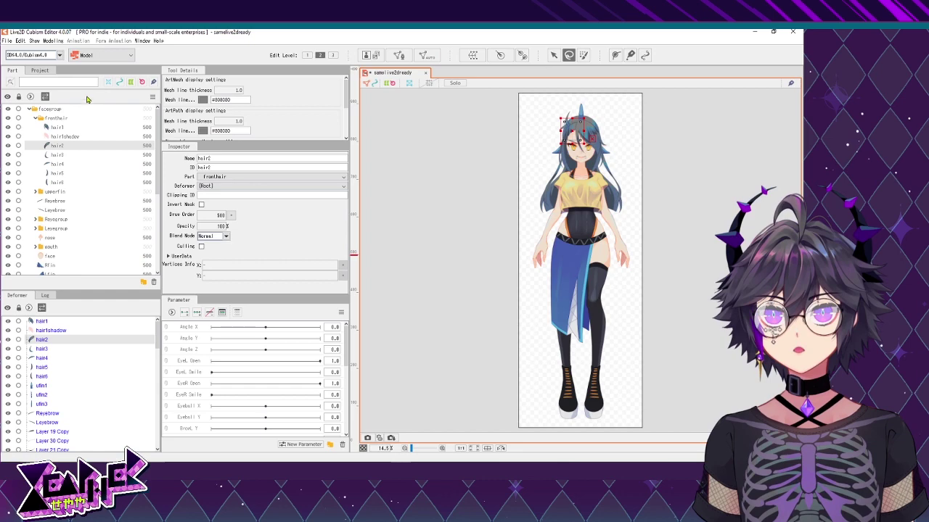
{"action": "left_click", "coordinate": [60, 348]}
{"action": "left_click", "coordinate": [64, 340]}
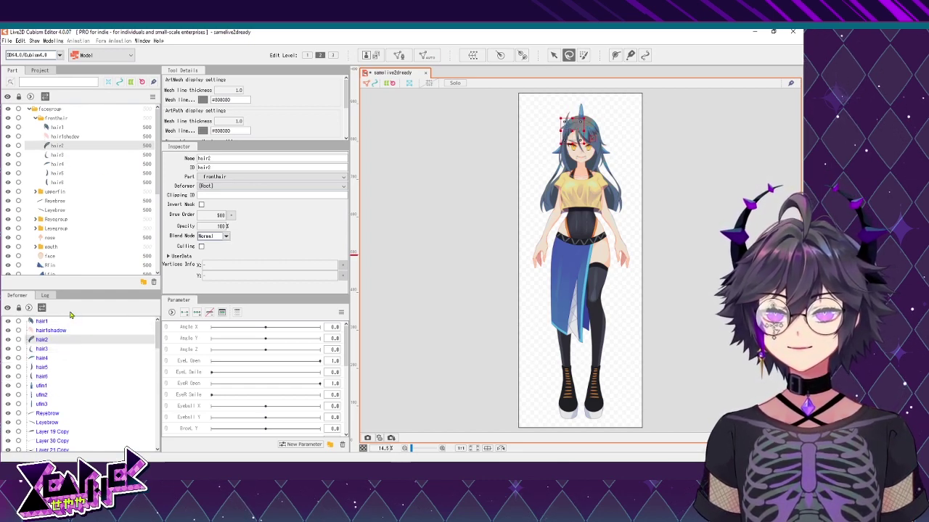
{"action": "left_click", "coordinate": [60, 348]}
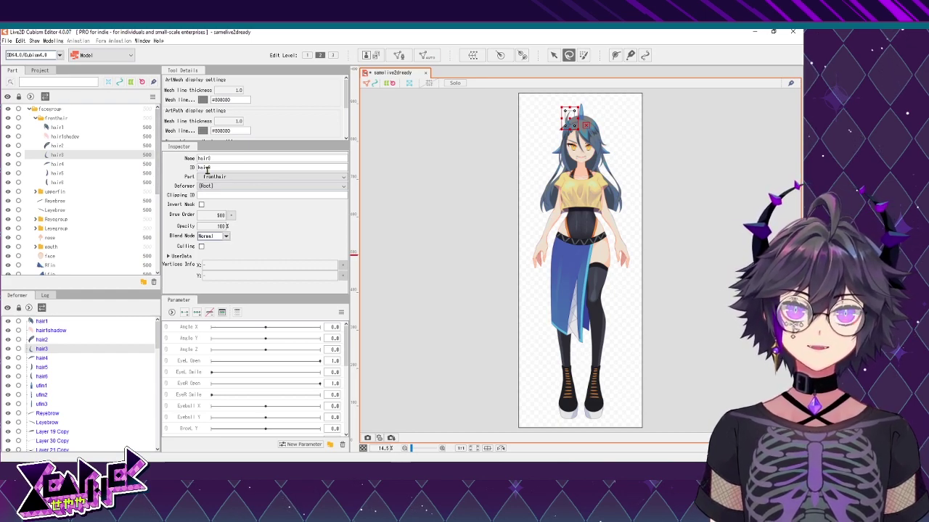
Select hair1shadow and hair4 in the part hierarchy and examine hair4's ID, opacity and blend mode options
{"action": "left_click", "coordinate": [73, 138]}
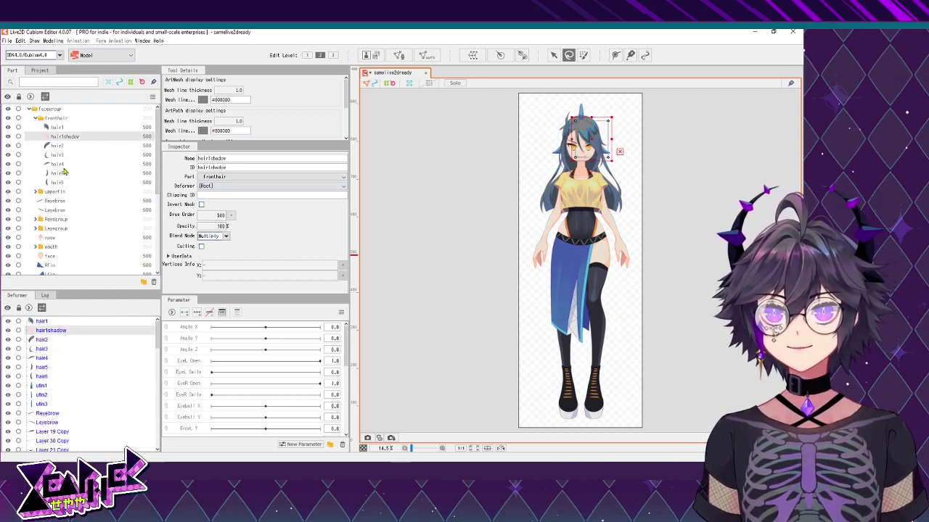
{"action": "left_click", "coordinate": [56, 165]}
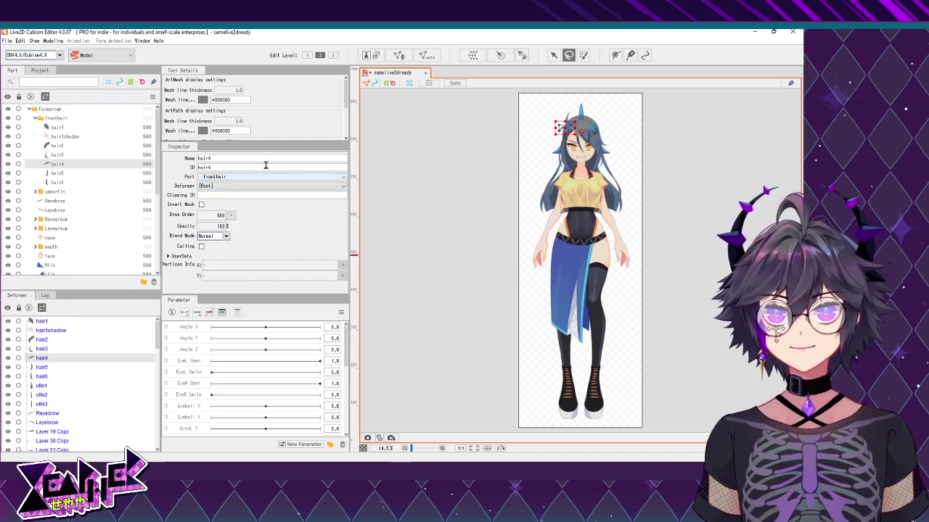
{"action": "double_click", "coordinate": [217, 166]}
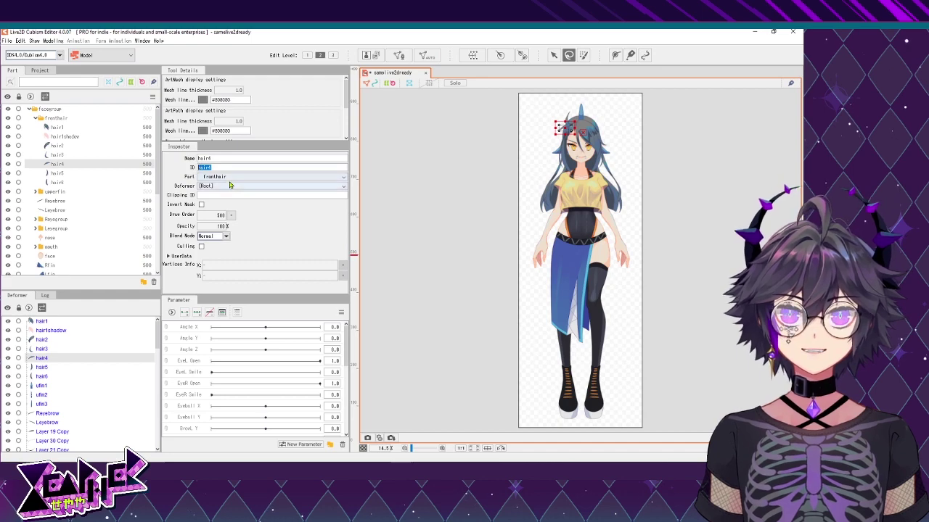
{"action": "left_click", "coordinate": [204, 194]}
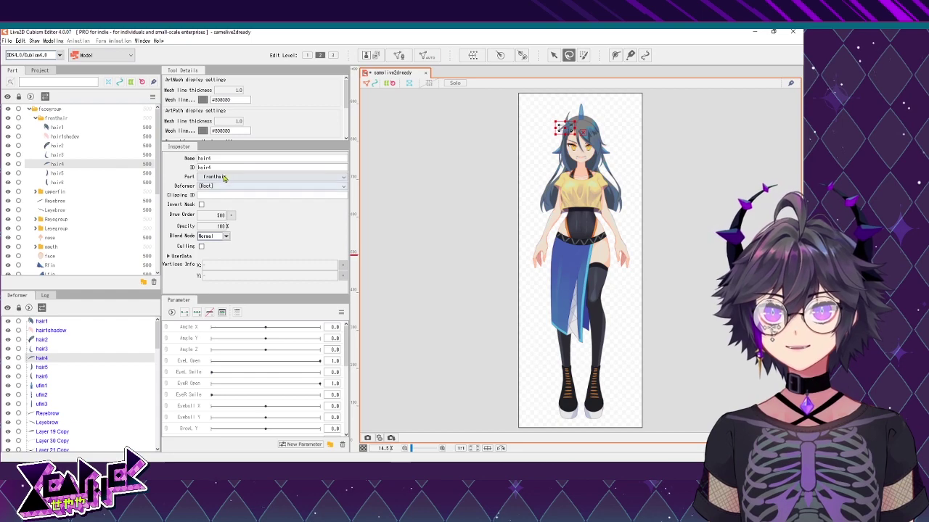
{"action": "left_click_drag", "start_coordinate": [218, 168], "coordinate": [195, 158]}
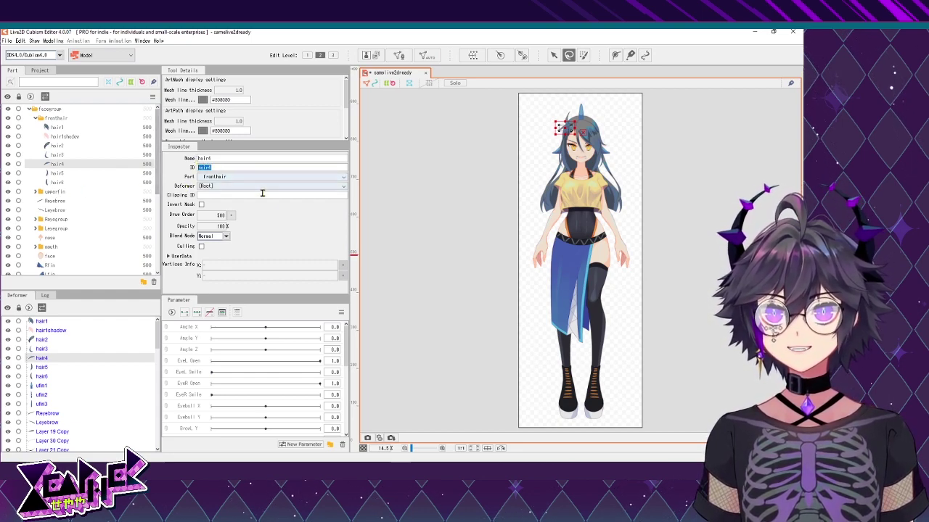
{"action": "double_click", "coordinate": [221, 226]}
{"action": "left_click", "coordinate": [226, 236]}
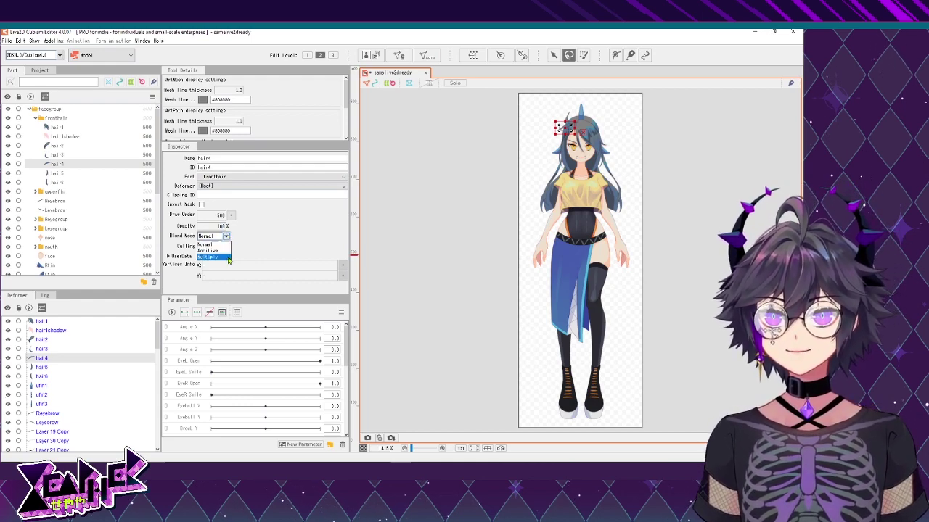
{"action": "left_click", "coordinate": [226, 236]}
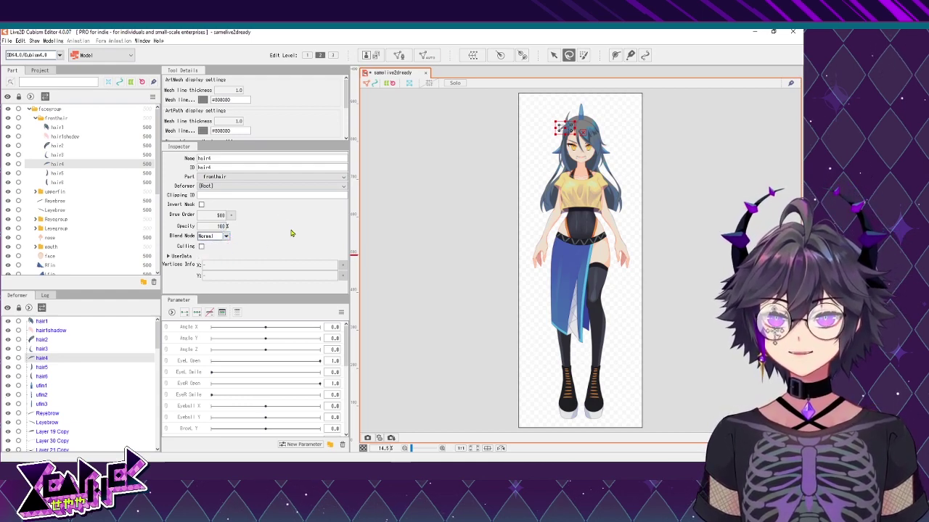
Examine which parent deformers and parts can be assigned to the hair4 mesh
{"action": "left_click", "coordinate": [229, 187]}
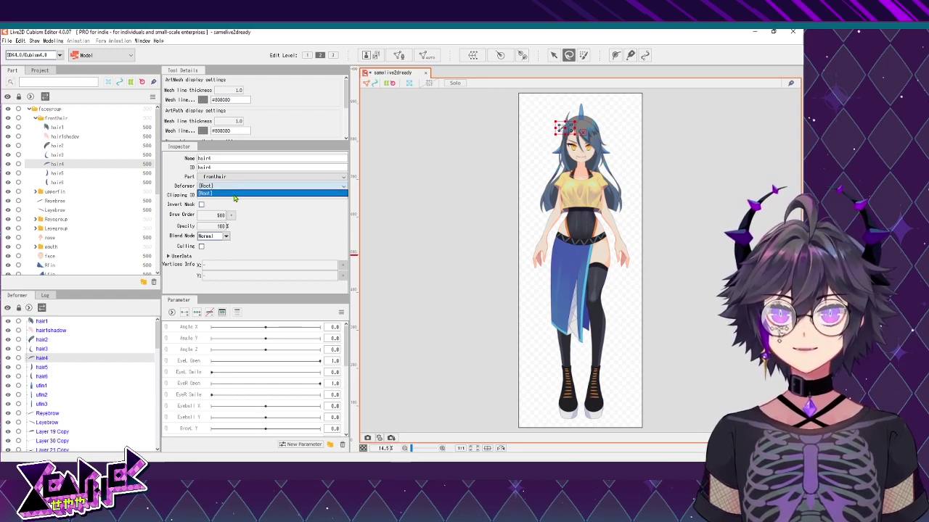
{"action": "left_click", "coordinate": [235, 194]}
{"action": "left_click", "coordinate": [250, 187]}
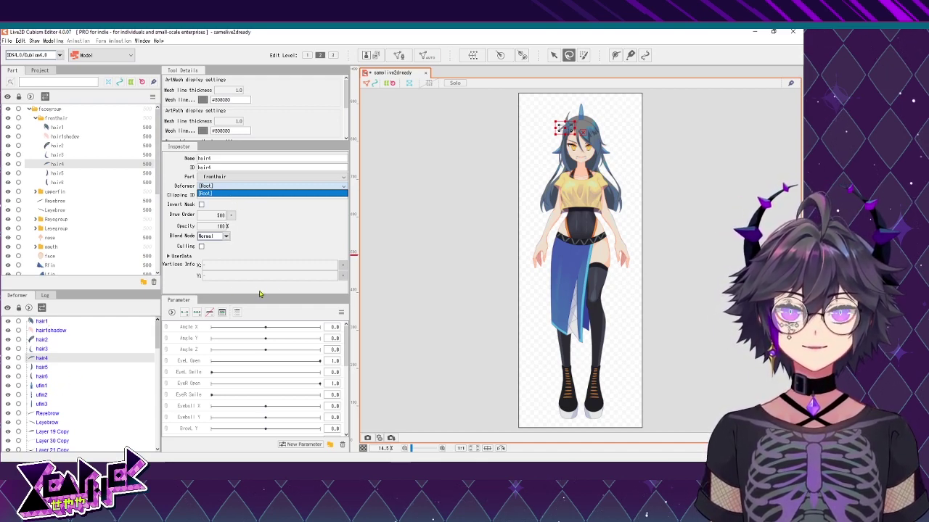
{"action": "left_click", "coordinate": [292, 247]}
{"action": "left_click", "coordinate": [270, 178]}
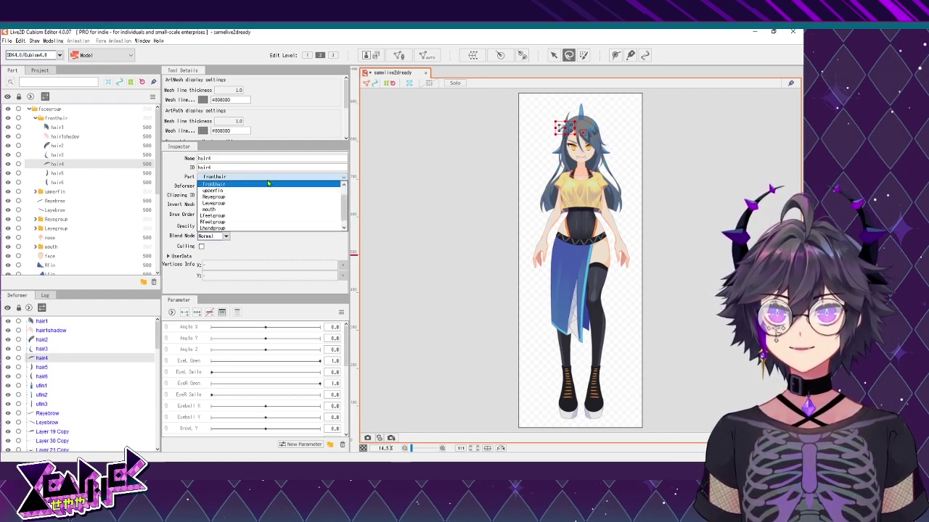
Select the fronthair group and its hair1 mesh in turn to compare their properties
{"action": "left_click", "coordinate": [62, 121]}
{"action": "left_click", "coordinate": [62, 118]}
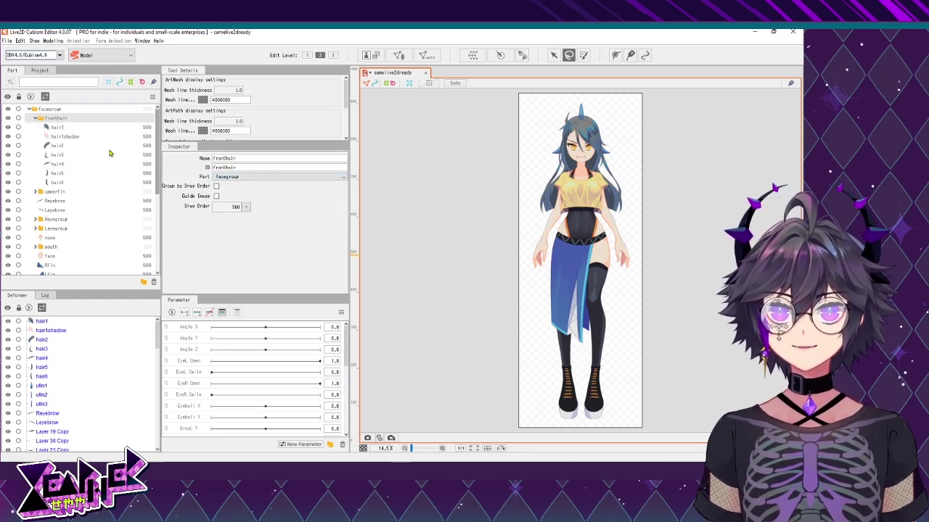
{"action": "left_click", "coordinate": [58, 128]}
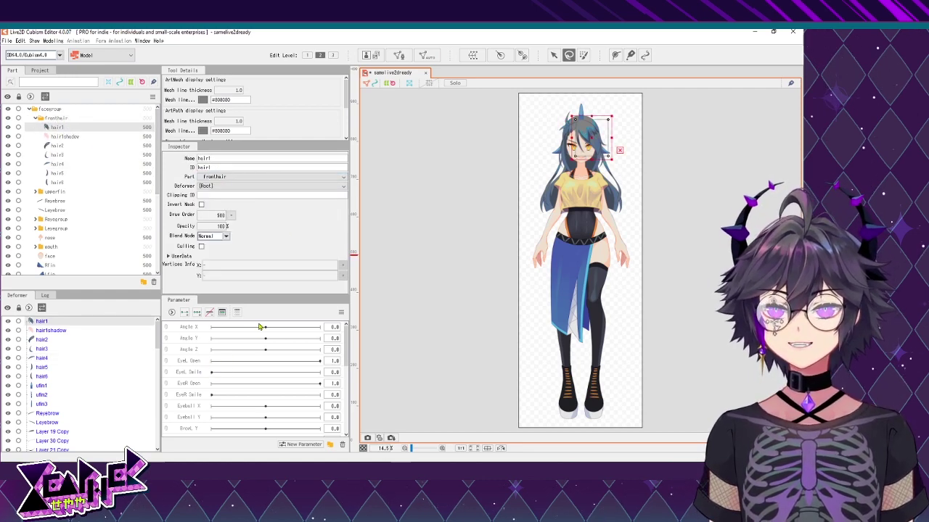
Enlarge the parameter list's area and look through all of the model's parameters
{"action": "scroll", "coordinate": [262, 381], "scroll_direction": "down", "scroll_amount": 5}
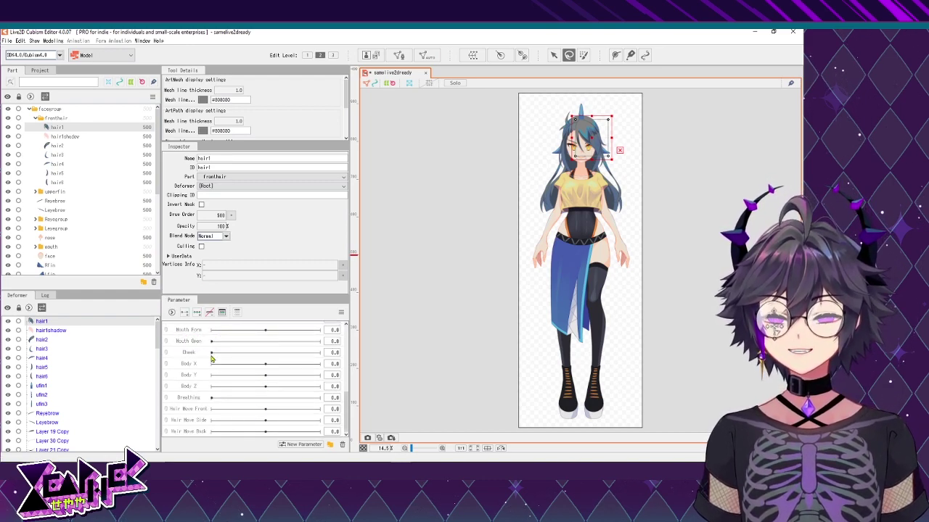
{"action": "scroll", "coordinate": [209, 366], "scroll_direction": "up", "scroll_amount": 5}
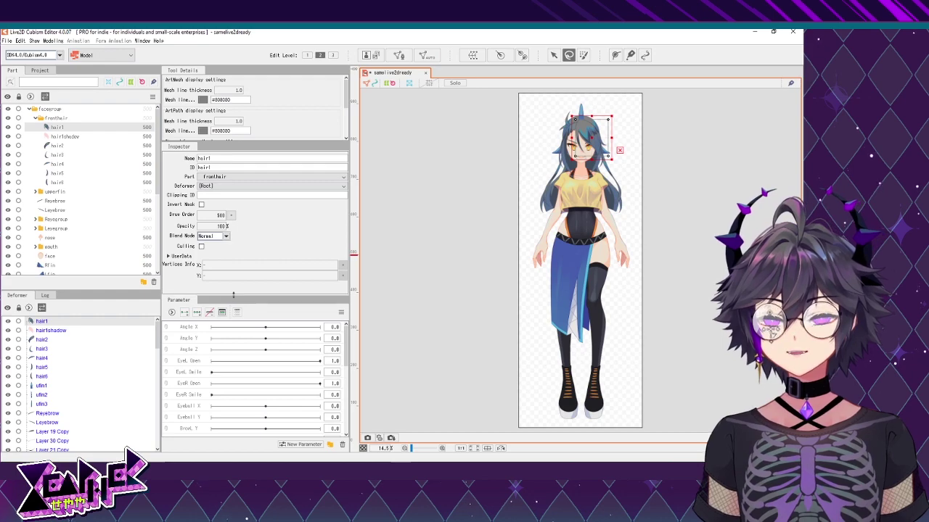
{"action": "left_click_drag", "start_coordinate": [232, 296], "coordinate": [293, 254]}
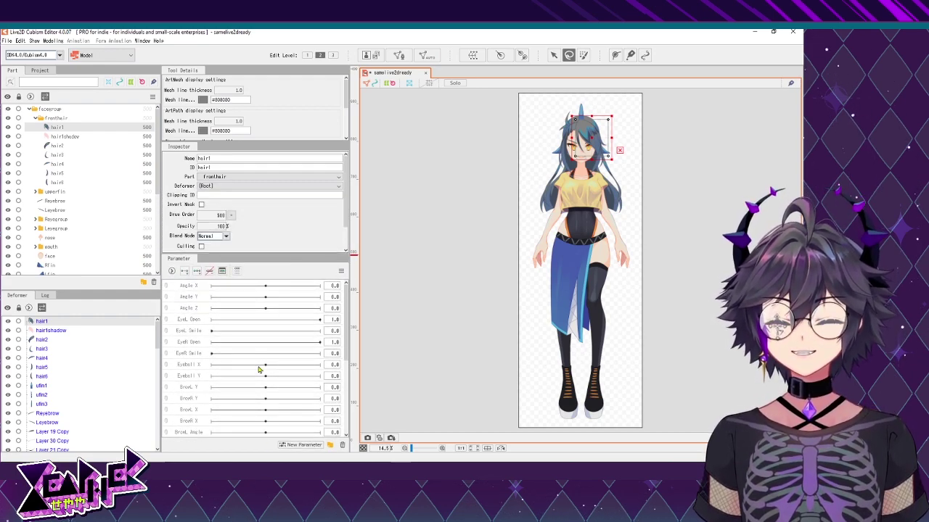
{"action": "scroll", "coordinate": [260, 370], "scroll_direction": "down", "scroll_amount": 5}
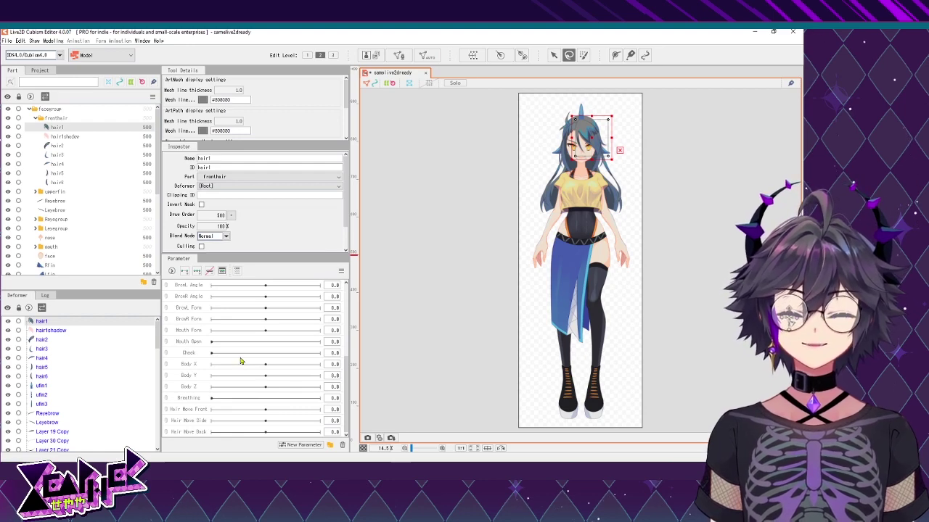
{"action": "scroll", "coordinate": [241, 360], "scroll_direction": "up", "scroll_amount": 5}
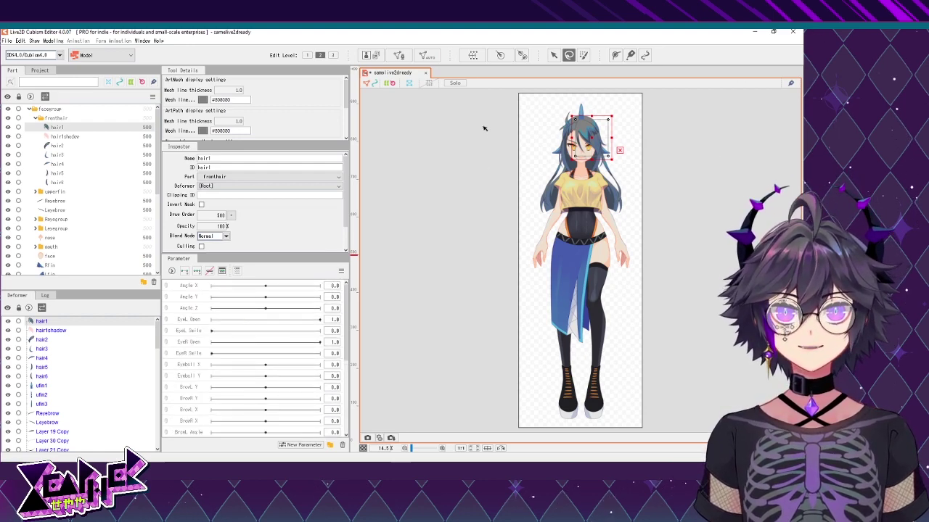
Select all of the character's meshes on the canvas with the lasso and look through the deformer and parameter lists
{"action": "left_click_drag", "start_coordinate": [508, 88], "coordinate": [709, 427]}
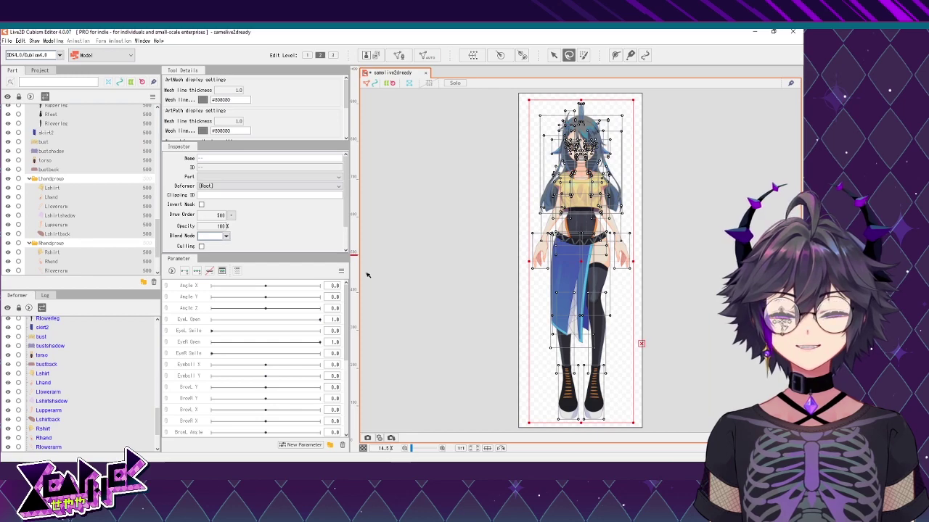
{"action": "scroll", "coordinate": [152, 336], "scroll_direction": "up", "scroll_amount": 3}
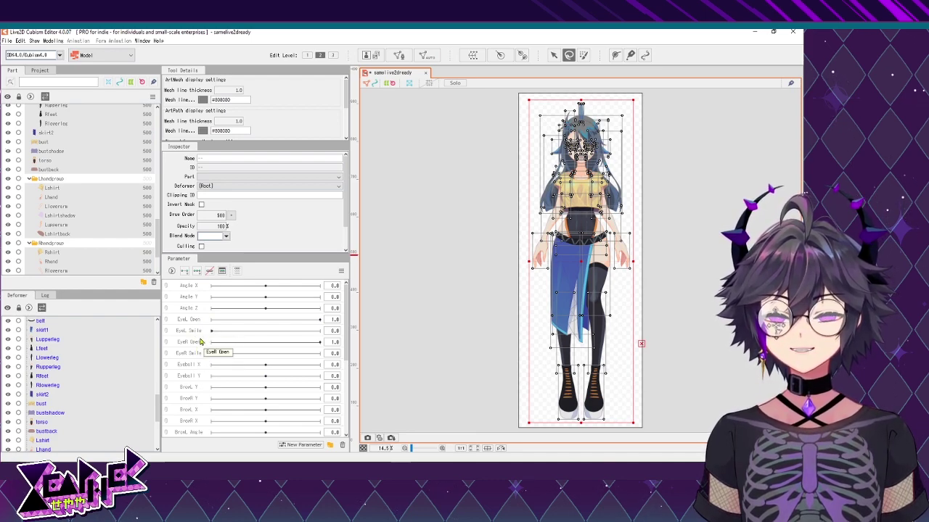
{"action": "scroll", "coordinate": [210, 339], "scroll_direction": "down", "scroll_amount": 1}
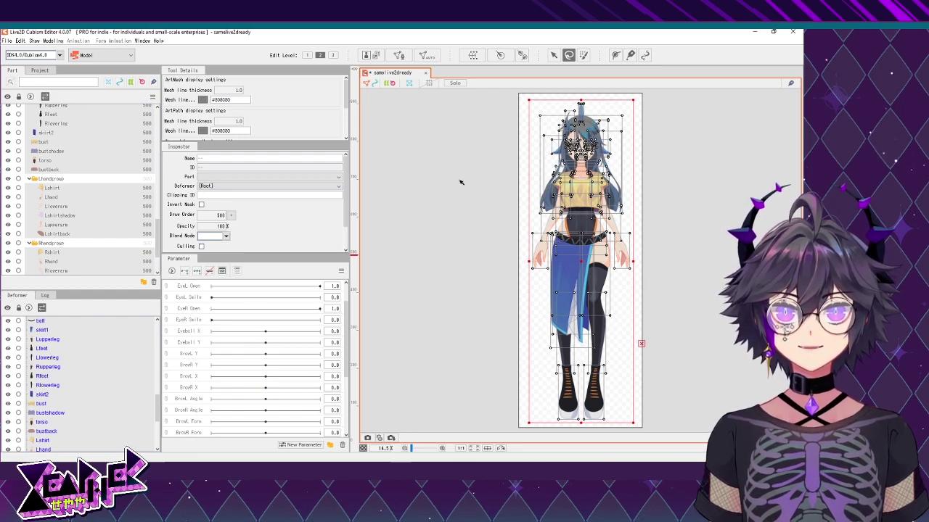
Go through the brow position, angle and form parameters for both eyebrows
{"action": "left_click", "coordinate": [197, 355]}
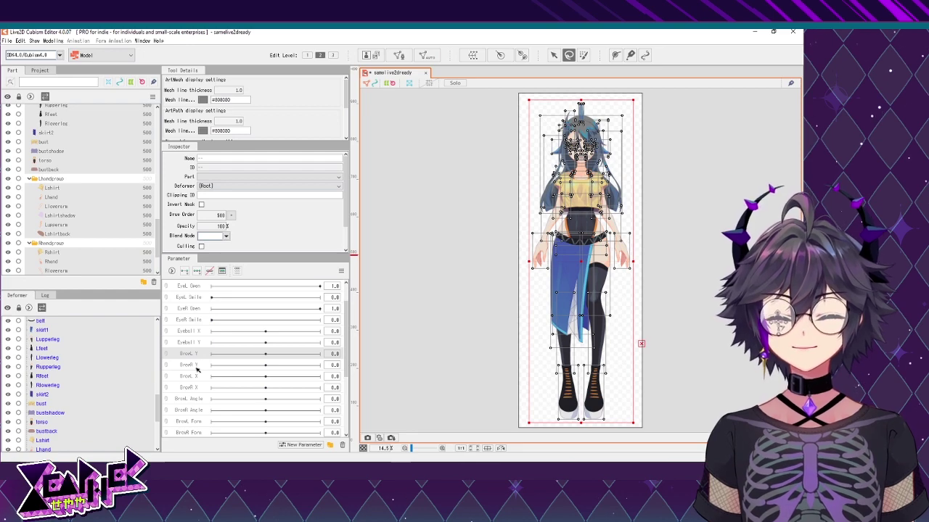
{"action": "left_click", "coordinate": [196, 367]}
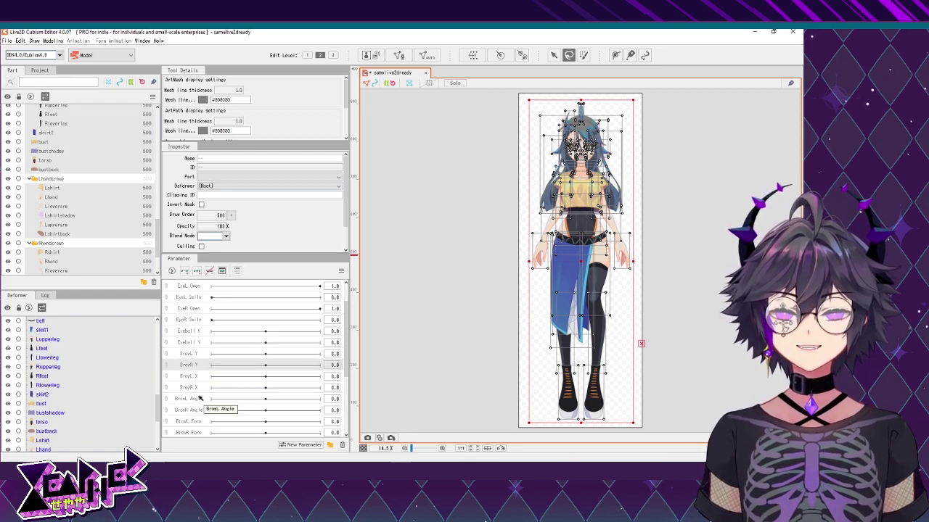
{"action": "left_click", "coordinate": [201, 376]}
{"action": "scroll", "coordinate": [202, 377], "scroll_direction": "down", "scroll_amount": 1}
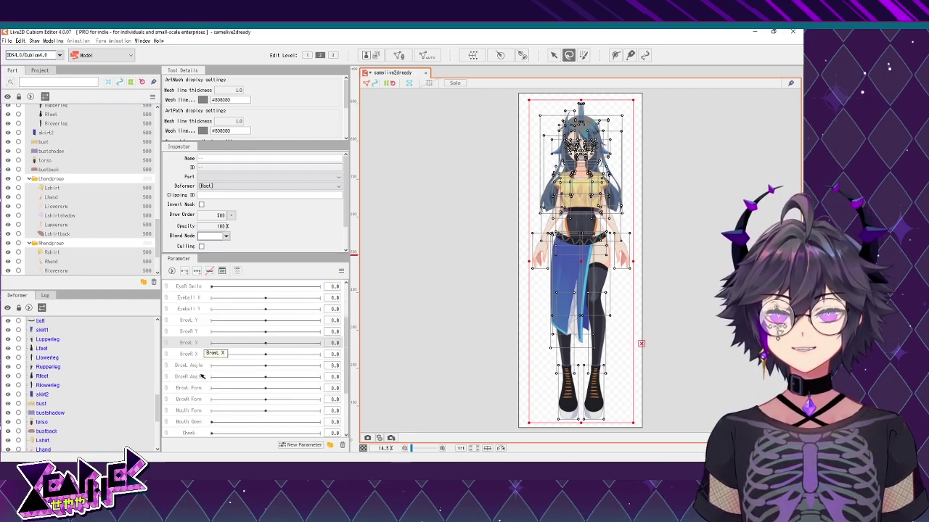
{"action": "scroll", "coordinate": [201, 376], "scroll_direction": "down", "scroll_amount": 1}
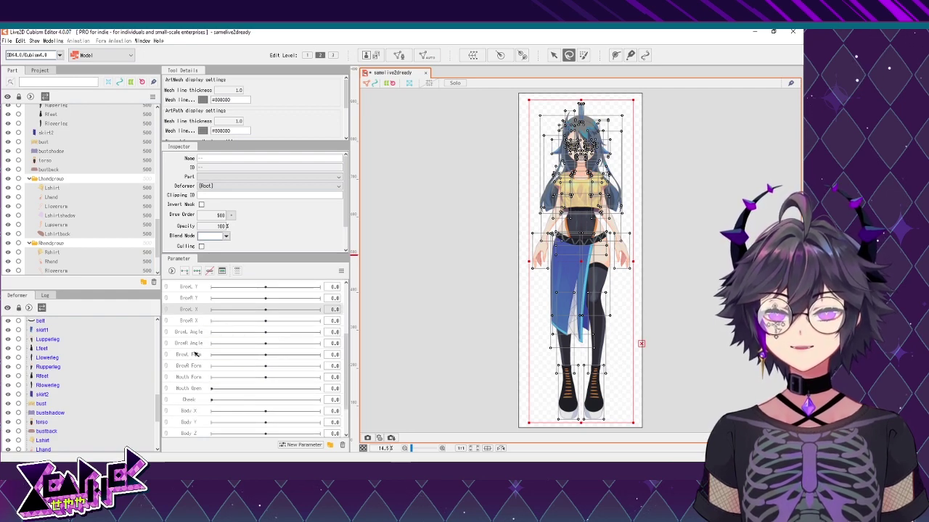
{"action": "left_click", "coordinate": [199, 367]}
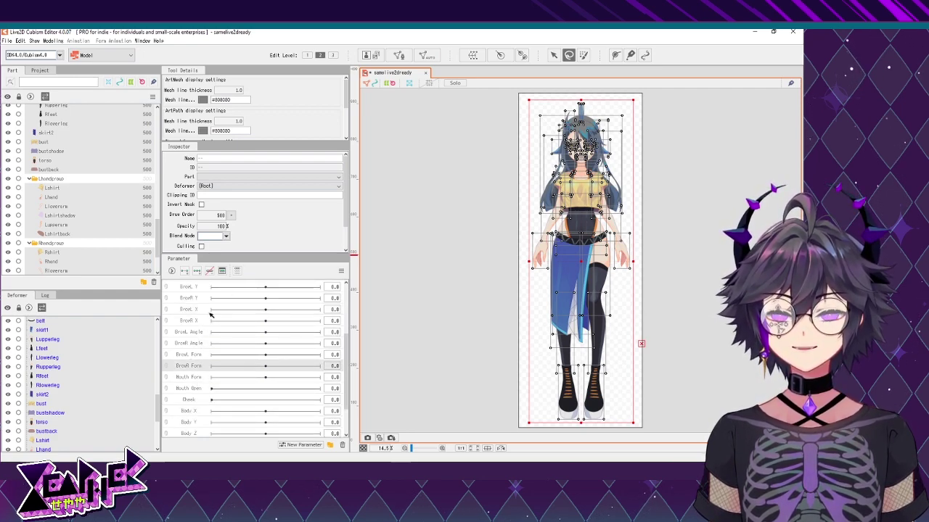
{"action": "scroll", "coordinate": [196, 359], "scroll_direction": "down", "scroll_amount": 1}
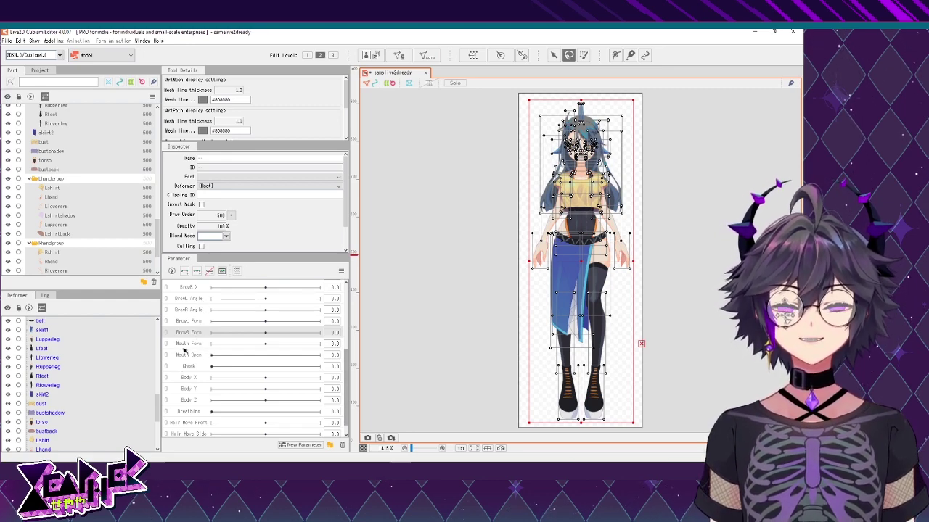
Compare the Mouth Form and Mouth Open parameters and look at the Cheek parameter
{"action": "left_click", "coordinate": [186, 346]}
{"action": "left_click", "coordinate": [188, 356]}
{"action": "left_click", "coordinate": [196, 348]}
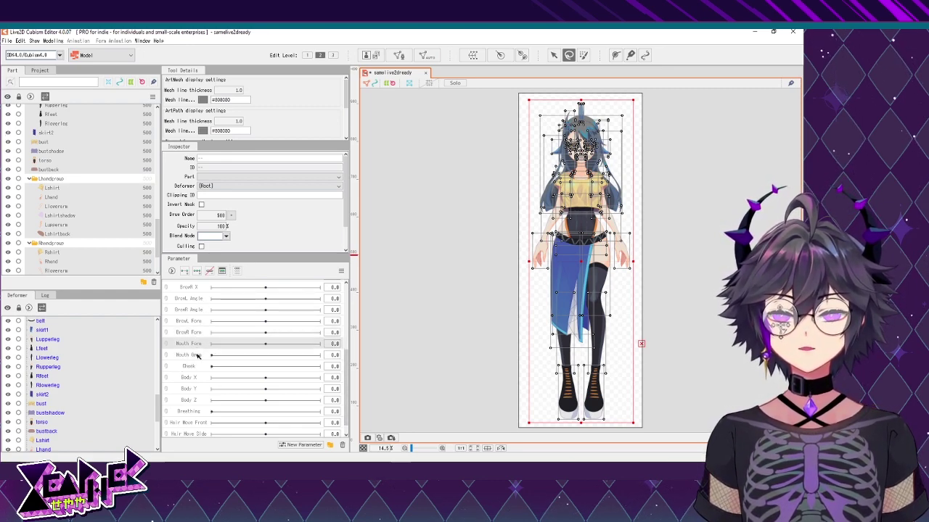
{"action": "left_click", "coordinate": [197, 355]}
{"action": "left_click", "coordinate": [197, 347]}
{"action": "left_click", "coordinate": [196, 357]}
{"action": "scroll", "coordinate": [197, 358], "scroll_direction": "down", "scroll_amount": 1}
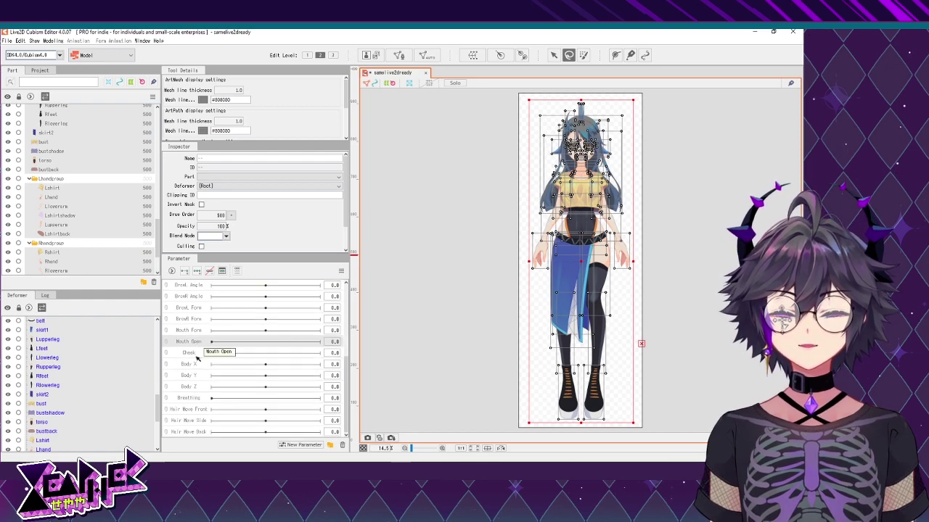
{"action": "left_click", "coordinate": [196, 355]}
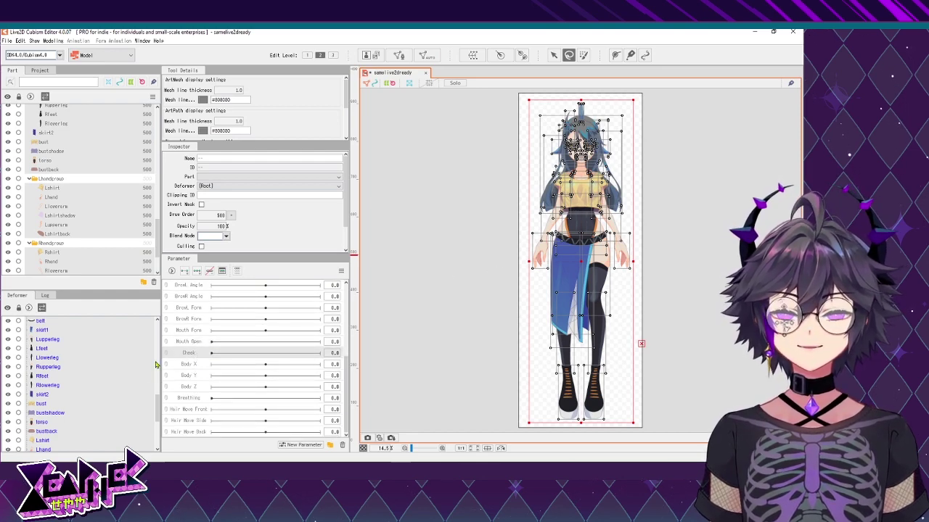
Look at the Breathing and Hair Move parameters and try lassoing the head and upper-body meshes
{"action": "left_click", "coordinate": [436, 220]}
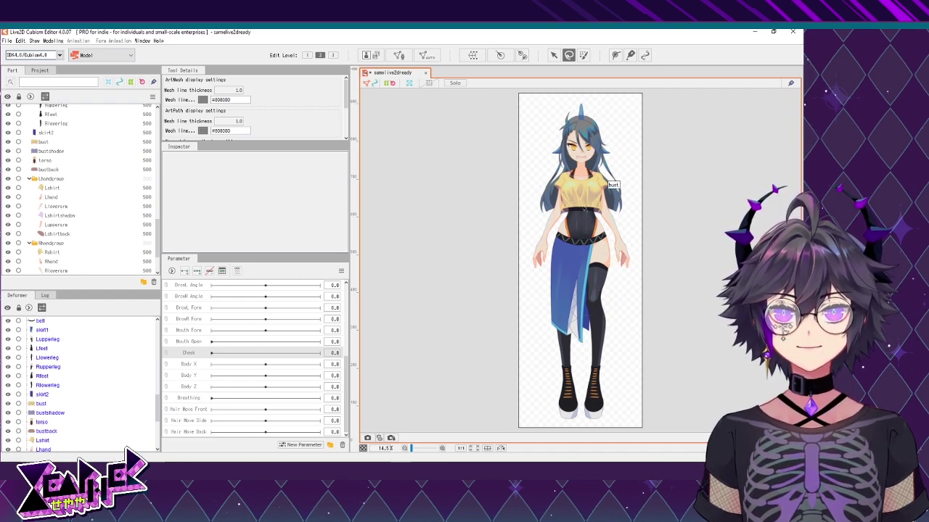
{"action": "left_click", "coordinate": [200, 404]}
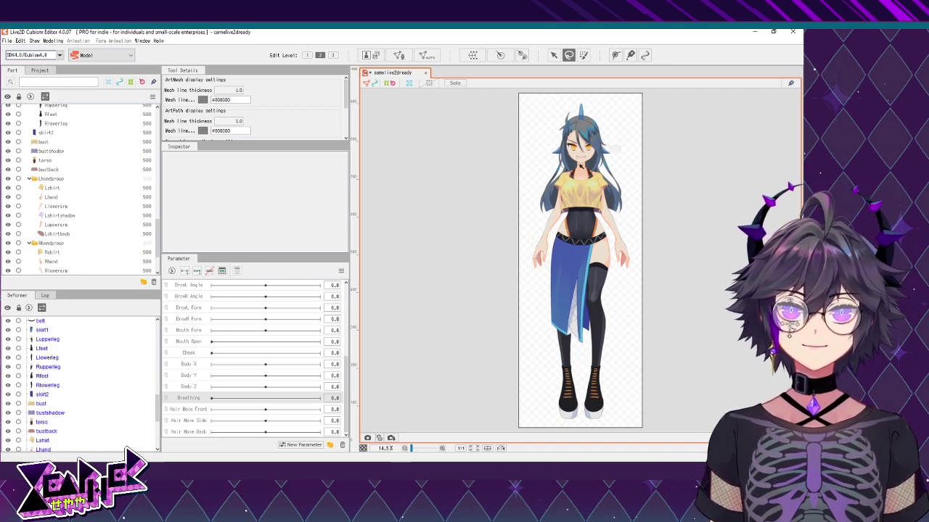
{"action": "left_click", "coordinate": [190, 413]}
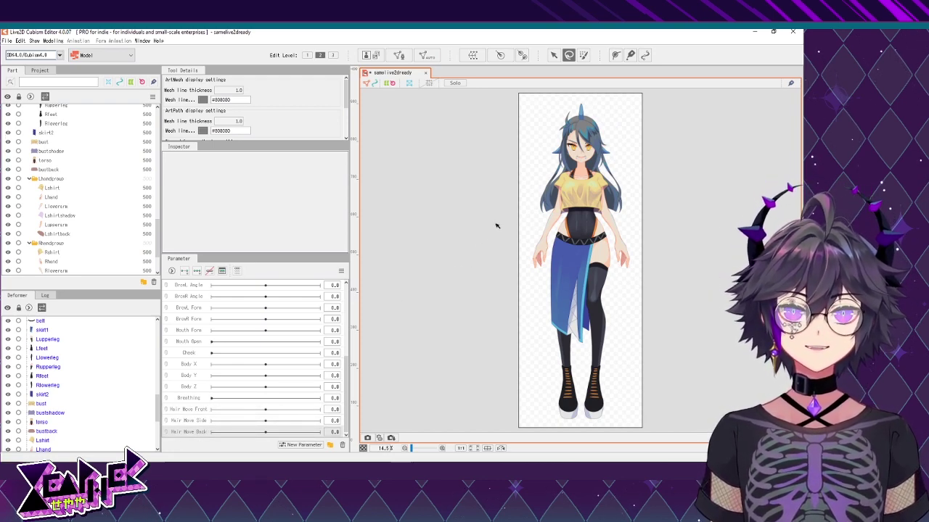
{"action": "left_click_drag", "start_coordinate": [508, 96], "coordinate": [681, 201]}
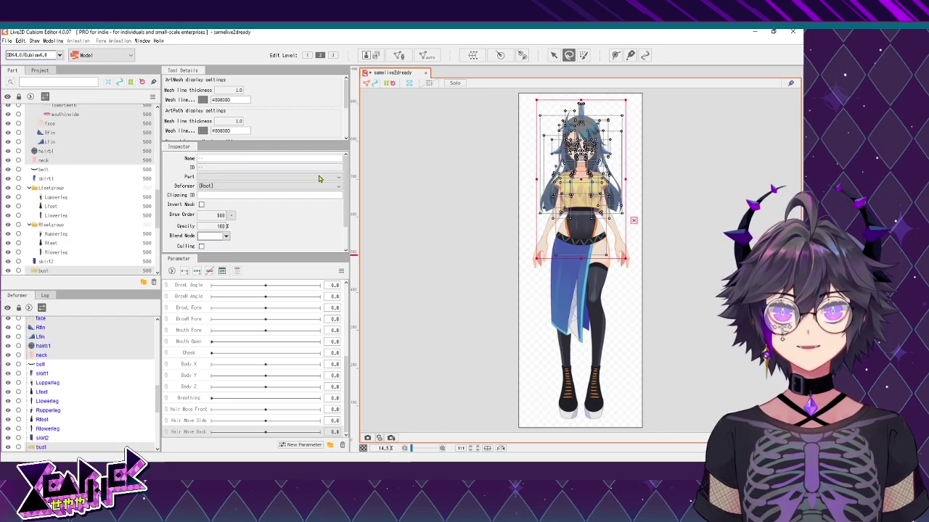
{"action": "left_click", "coordinate": [474, 266]}
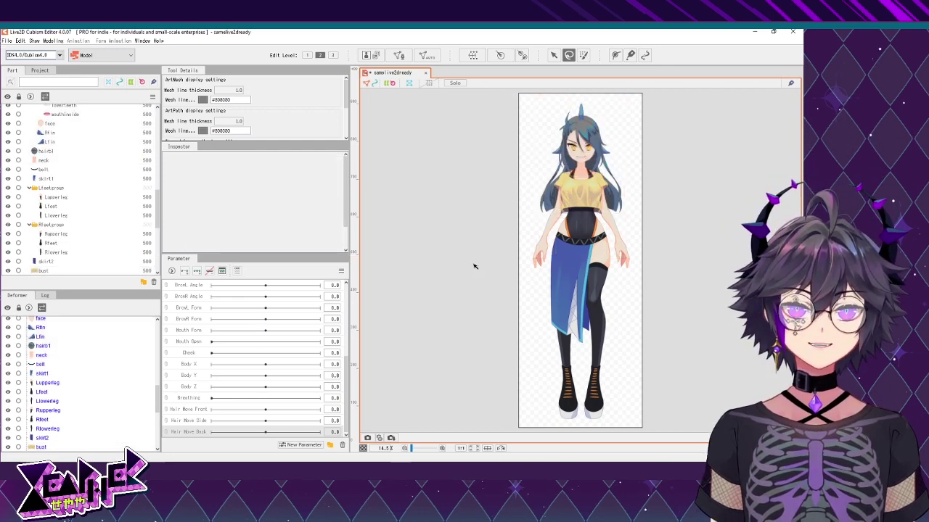
Select the mouthinside mesh and examine it up close on the face
{"action": "scroll", "coordinate": [613, 114], "scroll_direction": "up", "scroll_amount": 4}
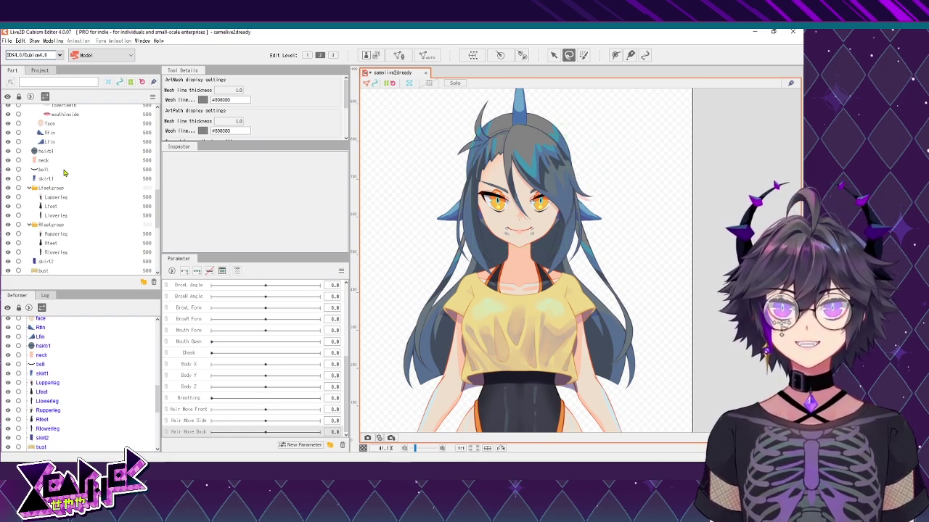
{"action": "left_click", "coordinate": [65, 114]}
{"action": "scroll", "coordinate": [508, 196], "scroll_direction": "up", "scroll_amount": 3}
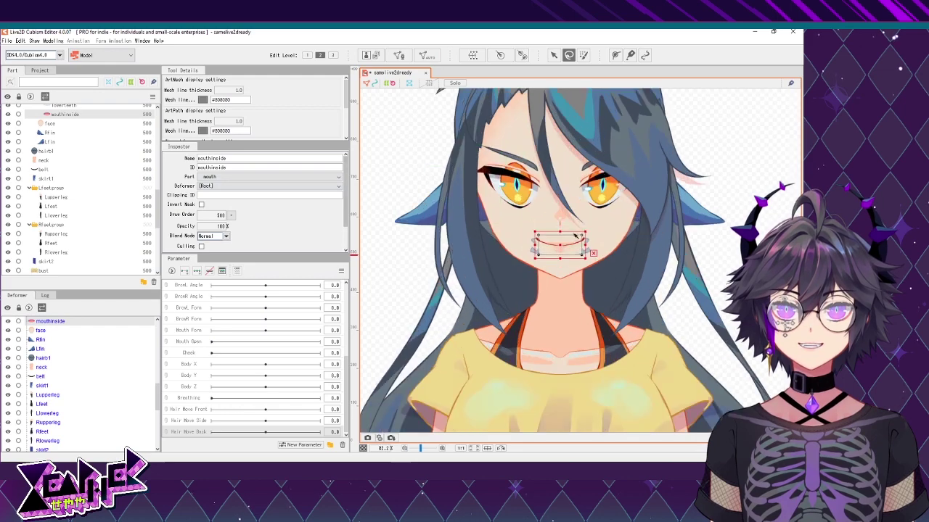
{"action": "scroll", "coordinate": [512, 174], "scroll_direction": "up", "scroll_amount": 3}
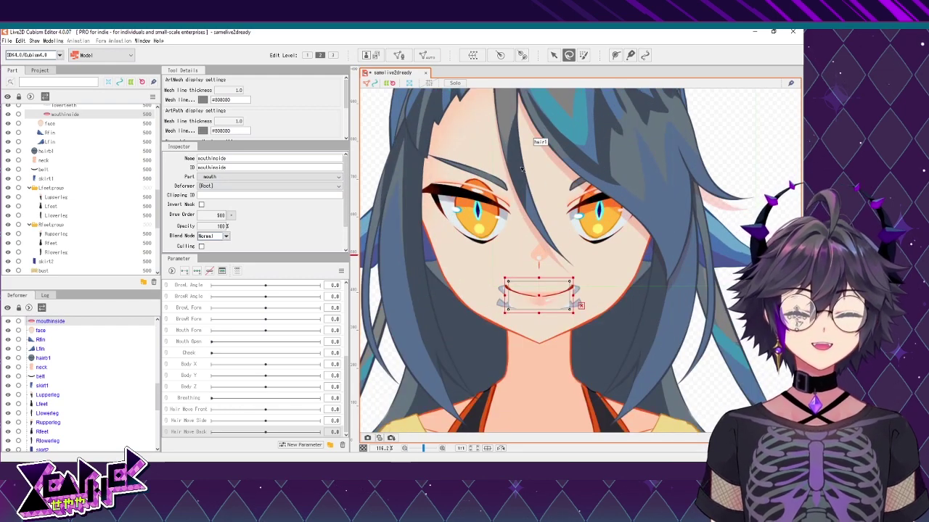
Copy the ID of the Layer 25 eye-white mesh in Leyegroup
{"action": "left_click", "coordinate": [480, 209]}
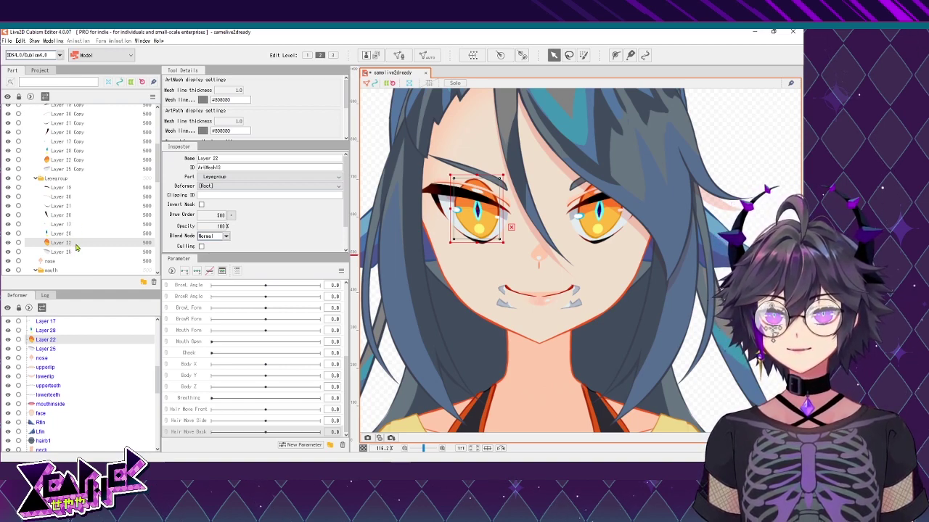
{"action": "left_click", "coordinate": [66, 253]}
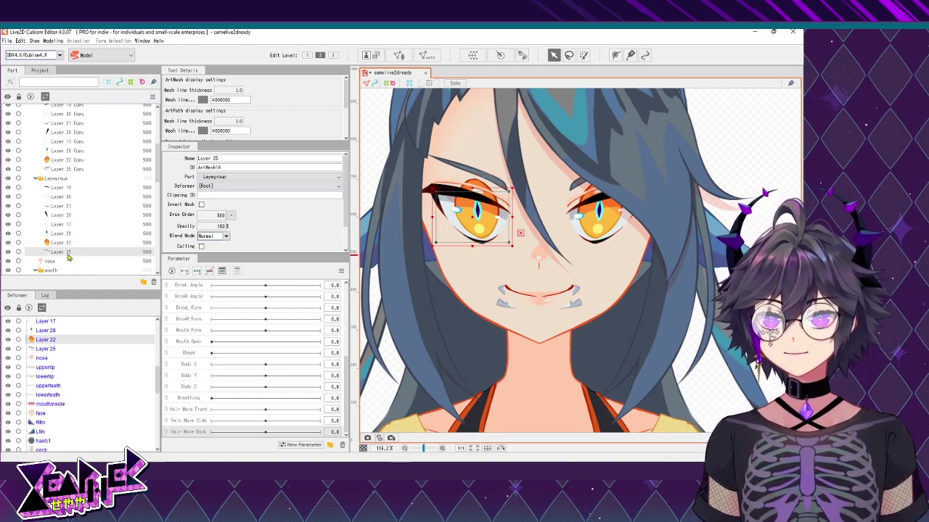
{"action": "left_click", "coordinate": [196, 167]}
{"action": "key", "text": "ctrl+c"}
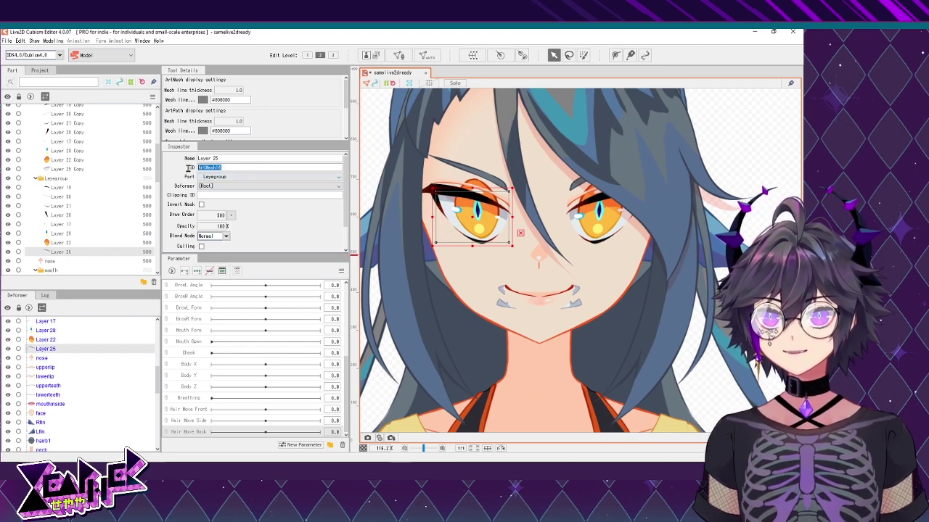
Clip the Layer 17, Layer 28 and Layer 22 meshes in Leyegroup to ArtMesh14
{"action": "left_click", "coordinate": [73, 243]}
{"action": "left_click", "coordinate": [72, 225], "text": "shift"}
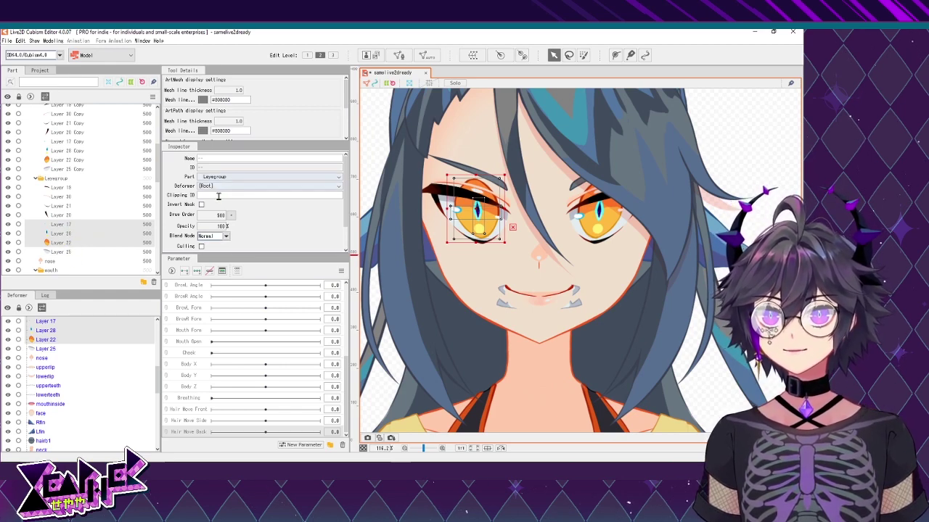
{"action": "left_click", "coordinate": [244, 194]}
{"action": "key", "text": "ctrl+v"}
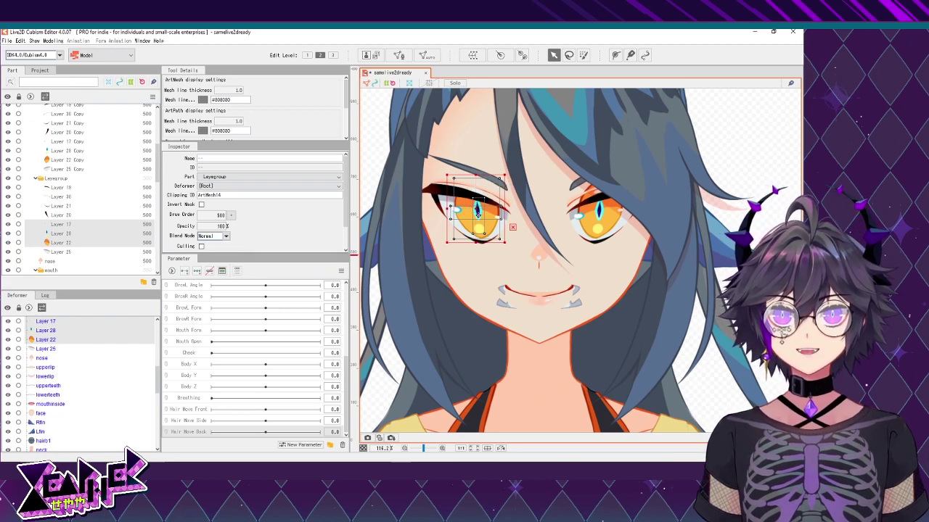
Examine the clipped iris up close against the Layer 25 eye-white mesh
{"action": "scroll", "coordinate": [451, 206], "scroll_direction": "up", "scroll_amount": 4}
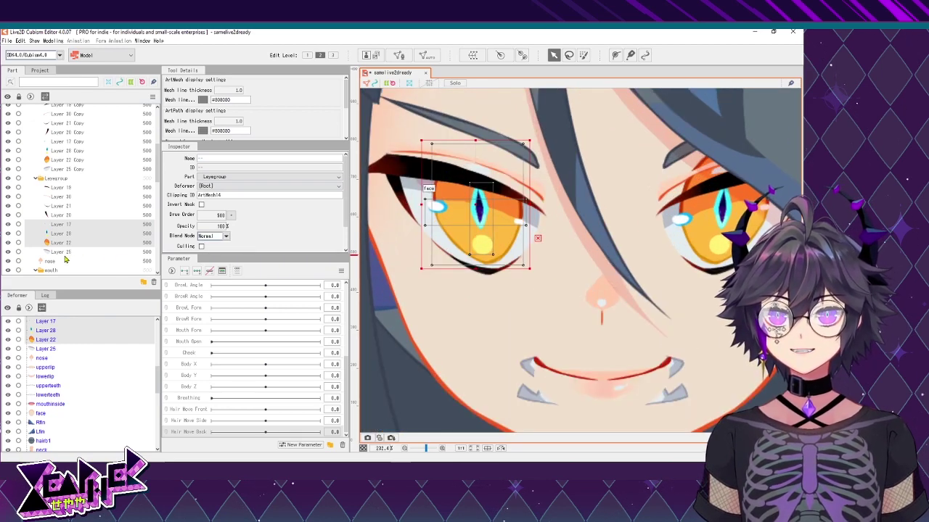
{"action": "left_click", "coordinate": [434, 206]}
{"action": "mouse_move", "coordinate": [476, 231]}
{"action": "left_mouse_down"}
{"action": "mouse_move", "coordinate": [425, 251]}
{"action": "mouse_move", "coordinate": [564, 201]}
{"action": "mouse_move", "coordinate": [449, 189]}
{"action": "mouse_move", "coordinate": [443, 167]}
{"action": "mouse_move", "coordinate": [436, 235]}
{"action": "mouse_move", "coordinate": [455, 258]}
{"action": "mouse_move", "coordinate": [469, 221]}
{"action": "mouse_move", "coordinate": [404, 190]}
{"action": "mouse_move", "coordinate": [436, 225]}
{"action": "mouse_move", "coordinate": [448, 284]}
{"action": "mouse_move", "coordinate": [450, 265]}
{"action": "mouse_move", "coordinate": [495, 248]}
{"action": "mouse_move", "coordinate": [470, 251]}
{"action": "mouse_move", "coordinate": [463, 240]}
{"action": "left_mouse_up"}
{"action": "scroll", "coordinate": [656, 211], "scroll_direction": "down", "scroll_amount": 2}
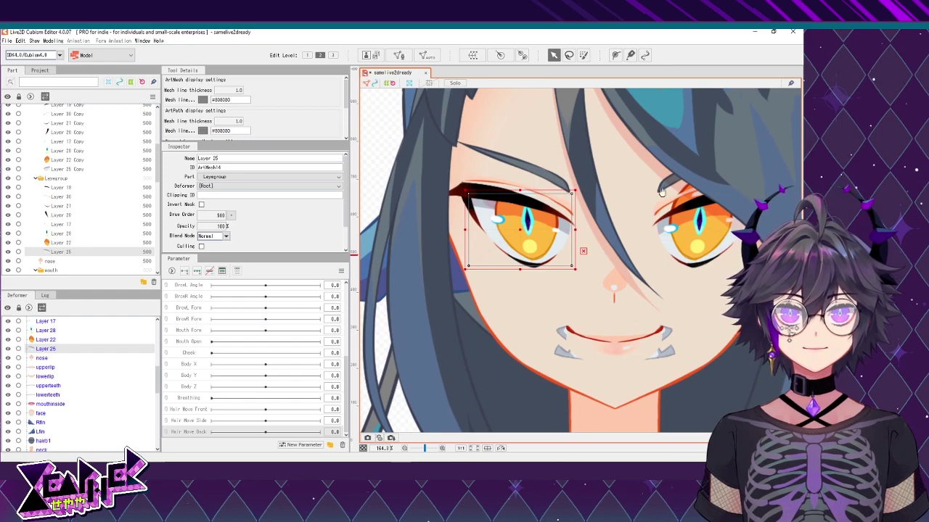
Copy the ID of the Layer 25 Copy eye-white mesh in Reyegroup
{"action": "left_click_drag", "start_coordinate": [662, 190], "coordinate": [561, 181]}
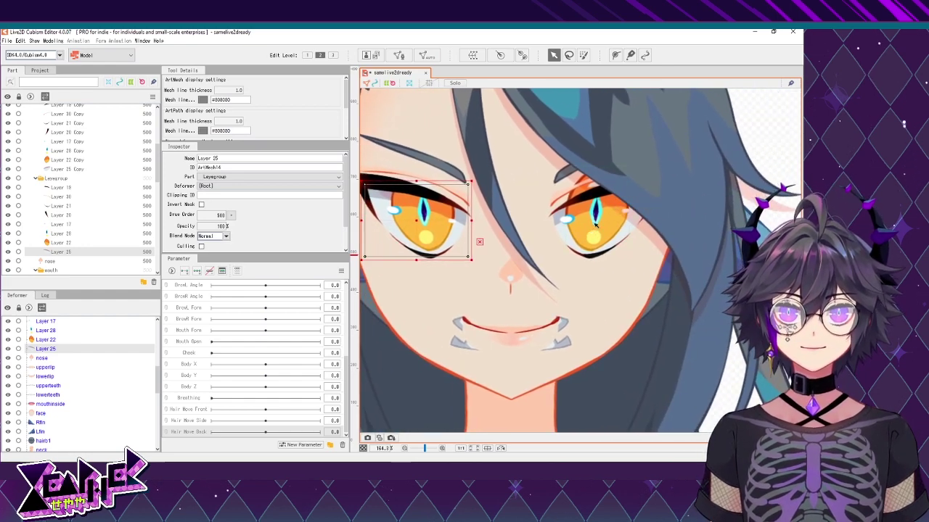
{"action": "left_click", "coordinate": [595, 226]}
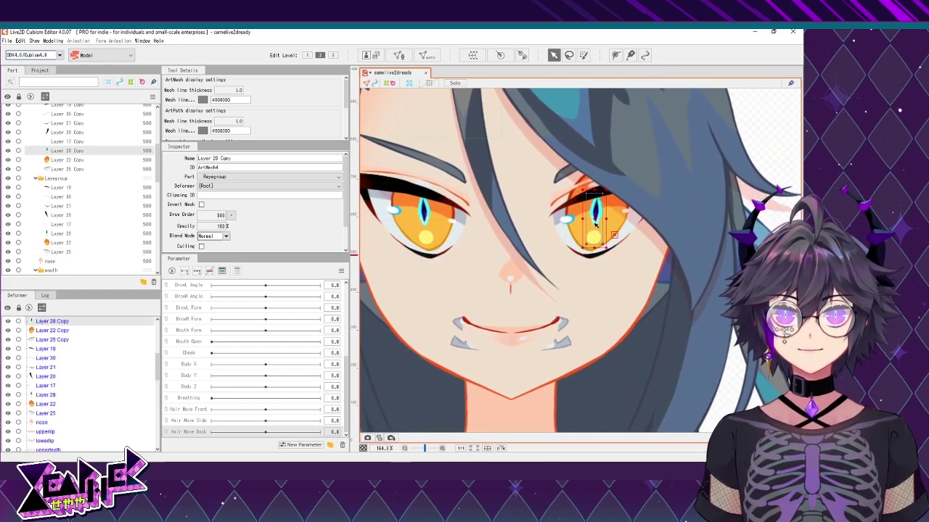
{"action": "left_click", "coordinate": [65, 160]}
{"action": "left_click", "coordinate": [86, 170]}
{"action": "double_click", "coordinate": [218, 168]}
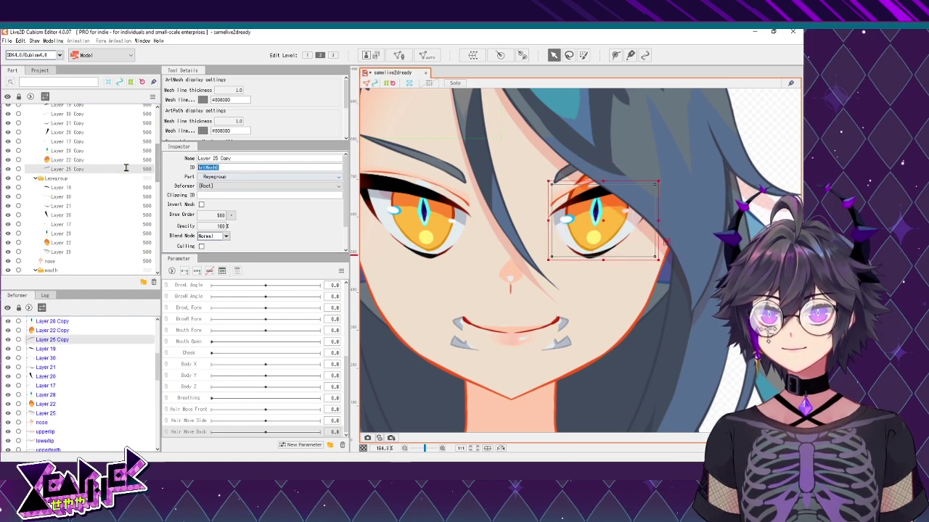
Clip the Layer 17 Copy, Layer 28 Copy and Layer 22 Copy meshes in Reyegroup to ArtMesh6
{"action": "left_click", "coordinate": [70, 161]}
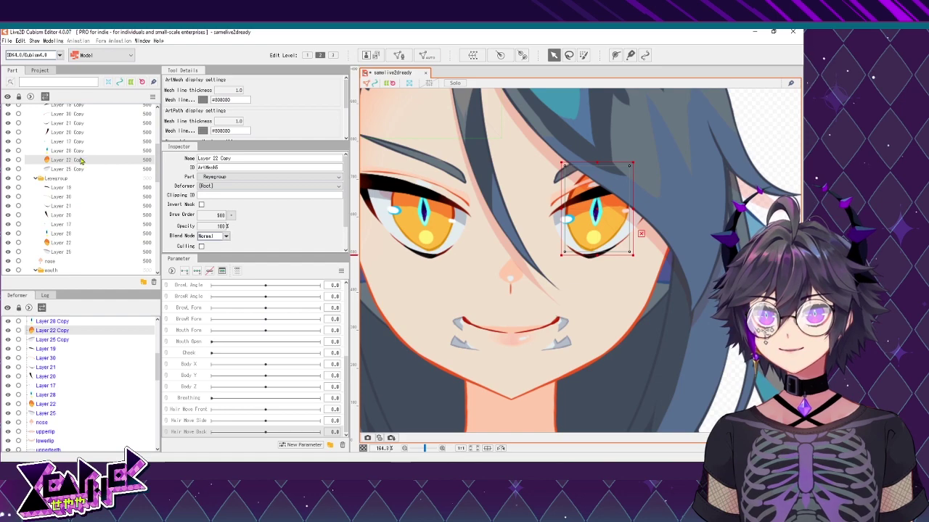
{"action": "left_click", "coordinate": [75, 142], "text": "shift"}
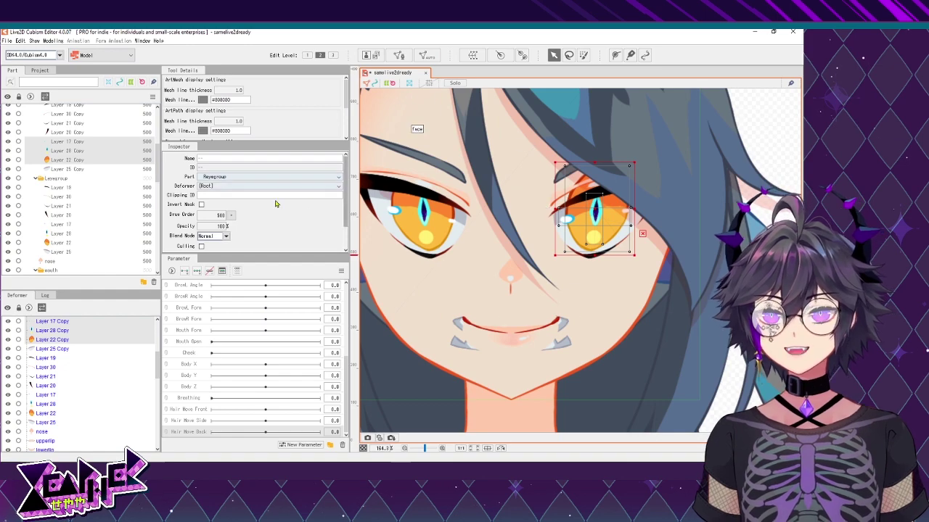
{"action": "left_click", "coordinate": [259, 196]}
{"action": "type", "text": "ArtMesh6"}
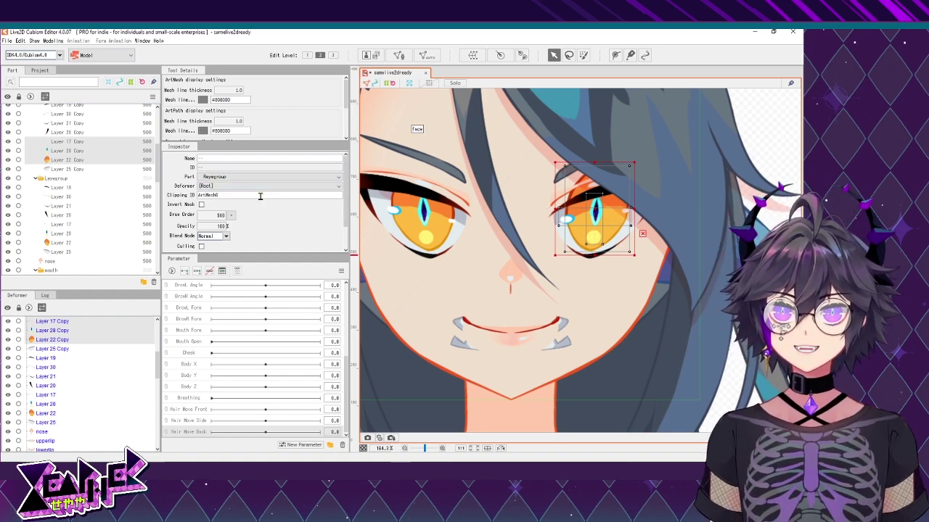
Hide the upperlip and lowerlip meshes in the mouth group to expose the teeth and mouth interior
{"action": "scroll", "coordinate": [501, 182], "scroll_direction": "down", "scroll_amount": 3}
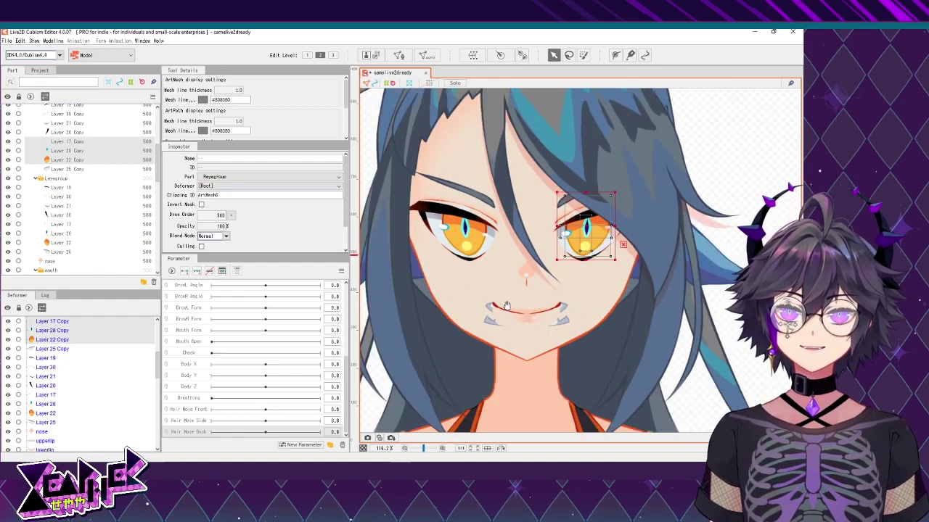
{"action": "scroll", "coordinate": [507, 306], "scroll_direction": "up", "scroll_amount": 2}
{"action": "scroll", "coordinate": [541, 252], "scroll_direction": "up", "scroll_amount": 2}
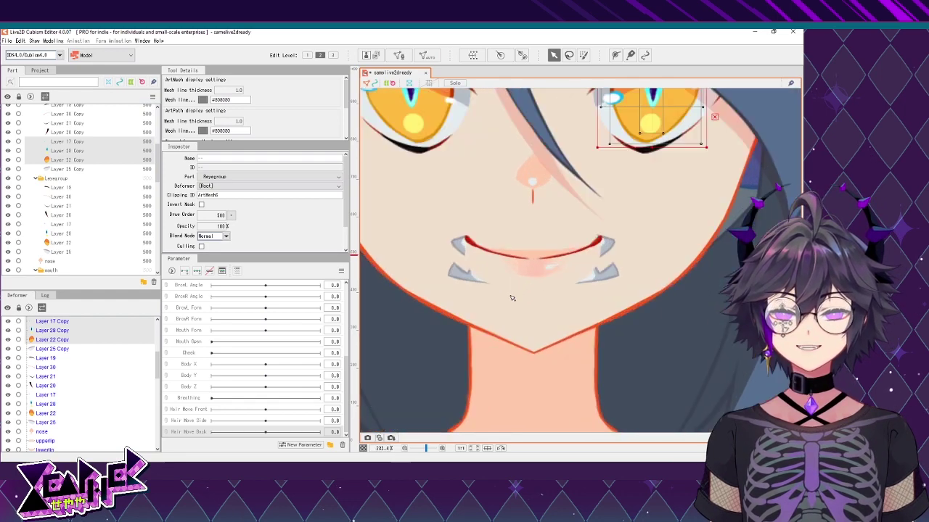
{"action": "left_click", "coordinate": [540, 252]}
{"action": "scroll", "coordinate": [20, 212], "scroll_direction": "down", "scroll_amount": 3}
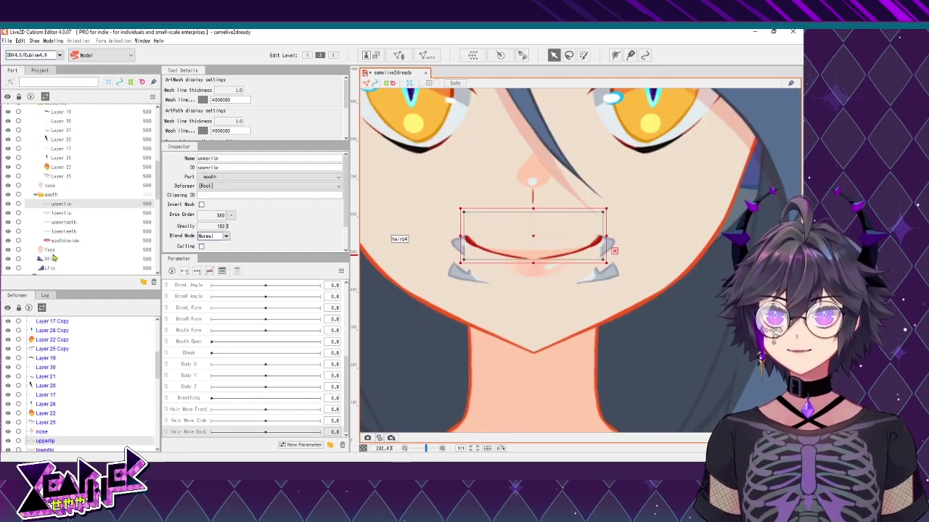
{"action": "left_click", "coordinate": [10, 206]}
{"action": "left_click", "coordinate": [10, 213]}
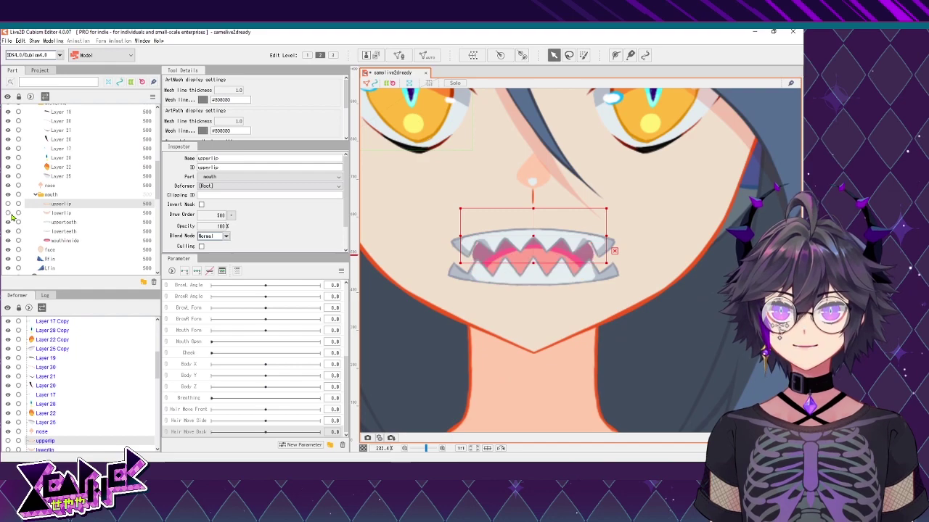
Clip the upperteeth and lowerteeth meshes to mouthinside using that mesh's copied ID
{"action": "left_click", "coordinate": [73, 231]}
{"action": "left_click", "coordinate": [79, 241]}
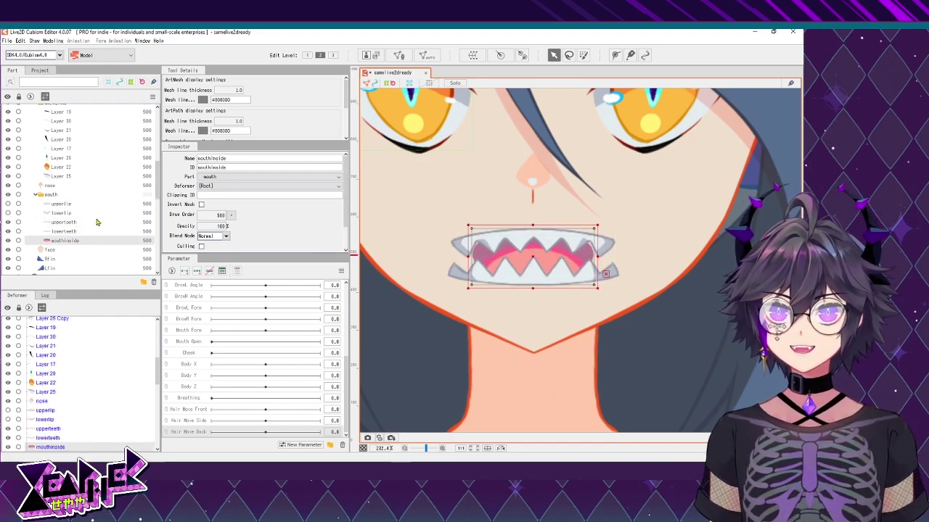
{"action": "double_click", "coordinate": [235, 167]}
{"action": "key", "text": "ctrl+c"}
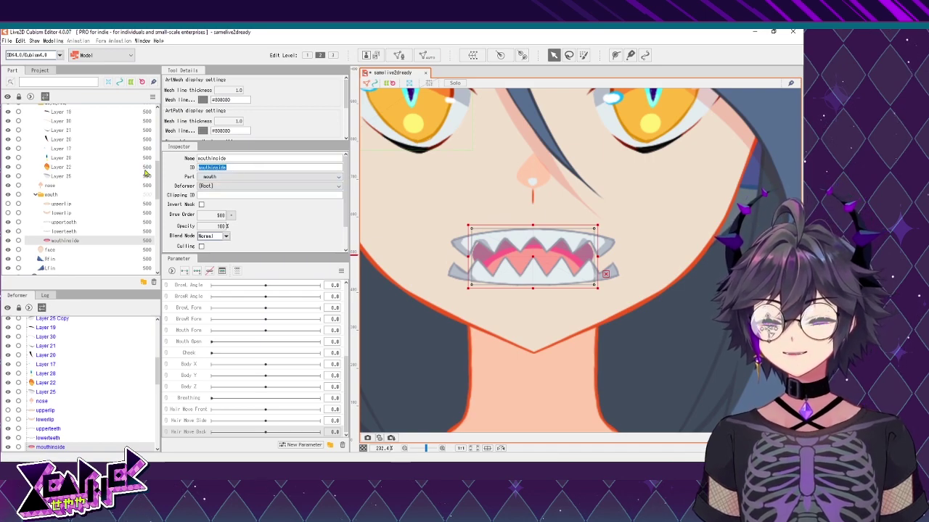
{"action": "left_click", "coordinate": [66, 231]}
{"action": "left_click", "coordinate": [71, 222], "text": "ctrl"}
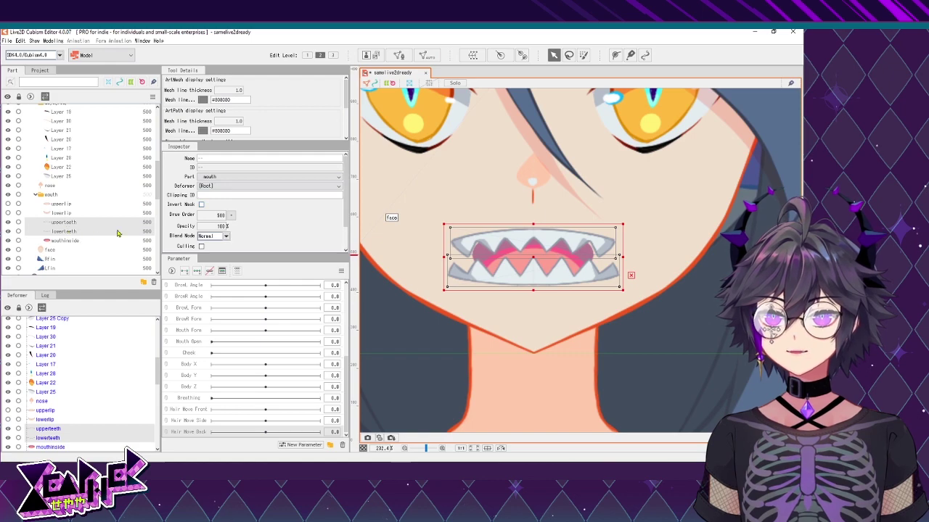
{"action": "key", "text": "ctrl+v"}
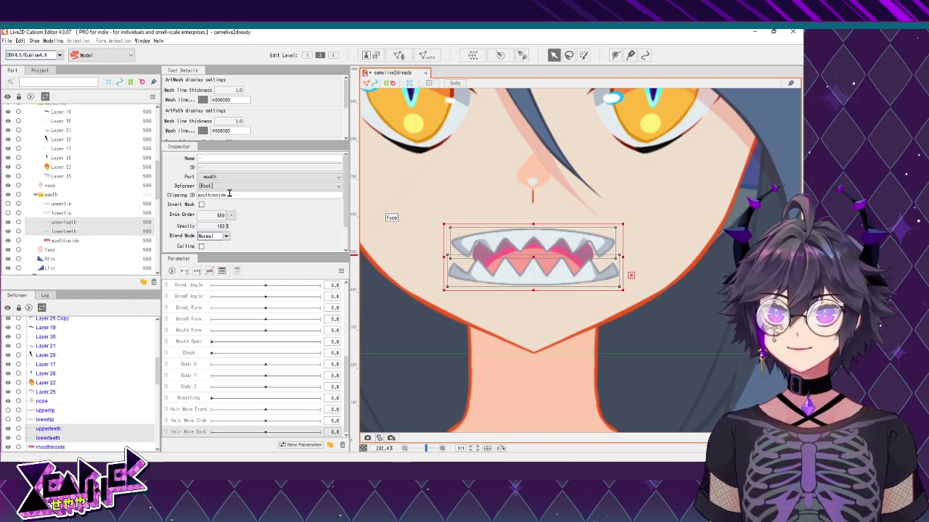
{"action": "key", "text": "Return"}
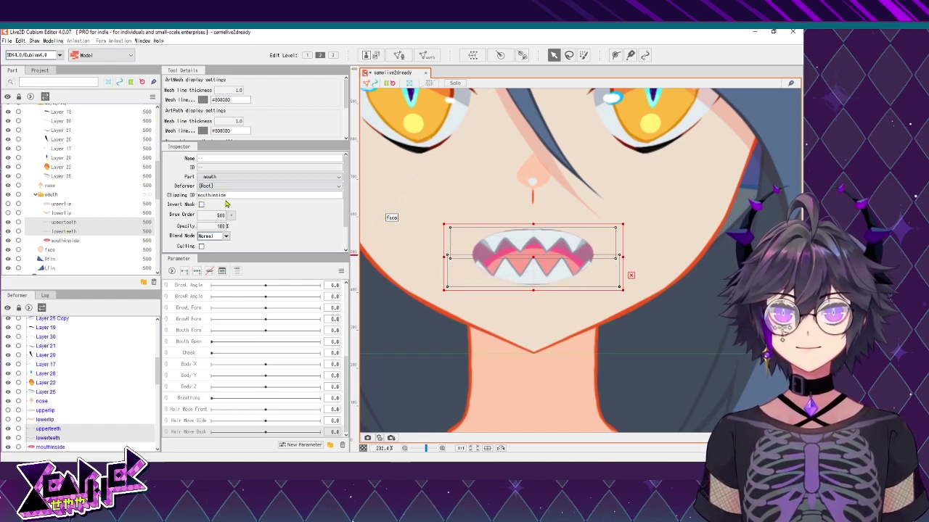
Compare the names and IDs of the Layer 25 eye-white mesh and the mouthinside mesh
{"action": "left_click", "coordinate": [66, 177]}
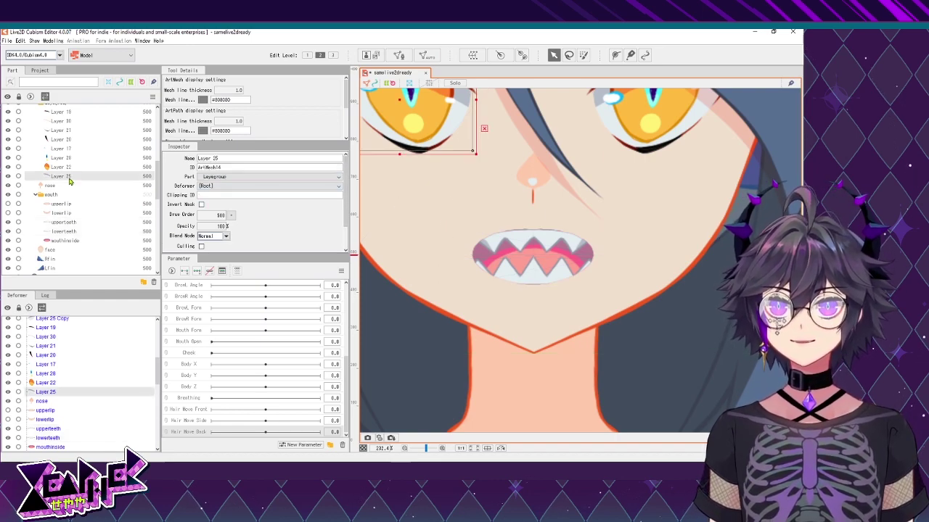
{"action": "left_click", "coordinate": [65, 240]}
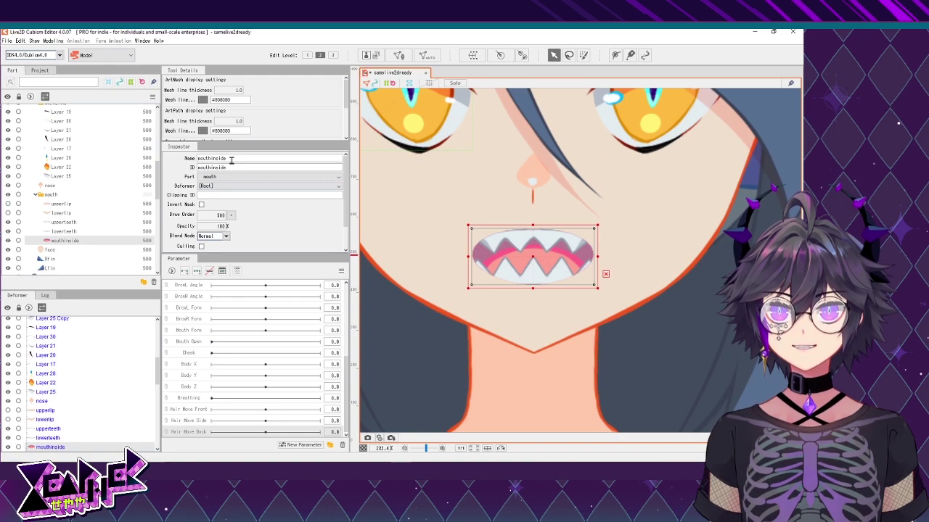
{"action": "left_click", "coordinate": [77, 178]}
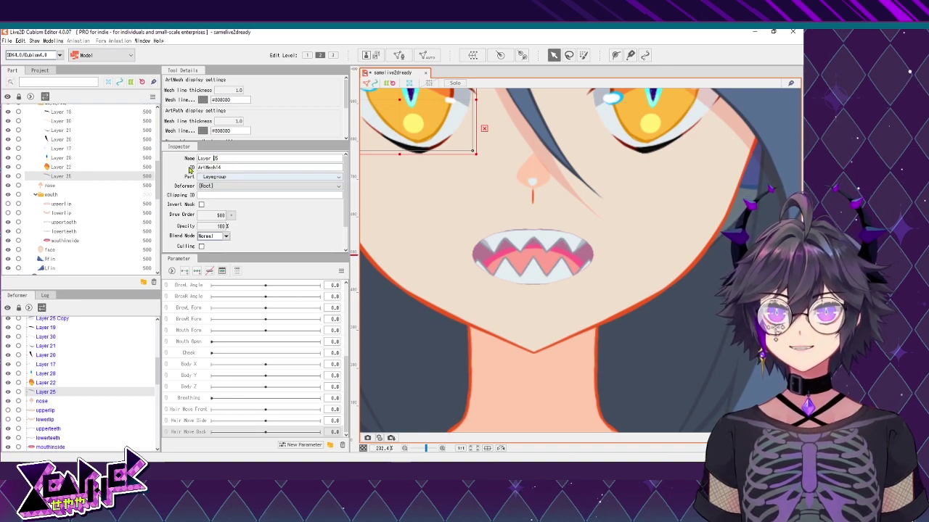
{"action": "left_click_drag", "start_coordinate": [228, 169], "coordinate": [197, 168]}
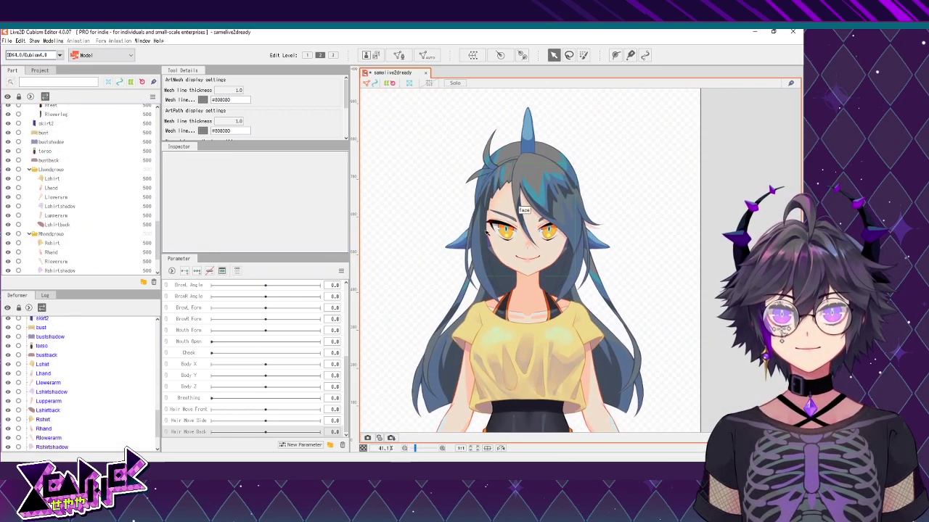
Try shifting the hair1shadow mesh across the face and back
{"action": "scroll", "coordinate": [501, 224], "scroll_direction": "up", "scroll_amount": 2}
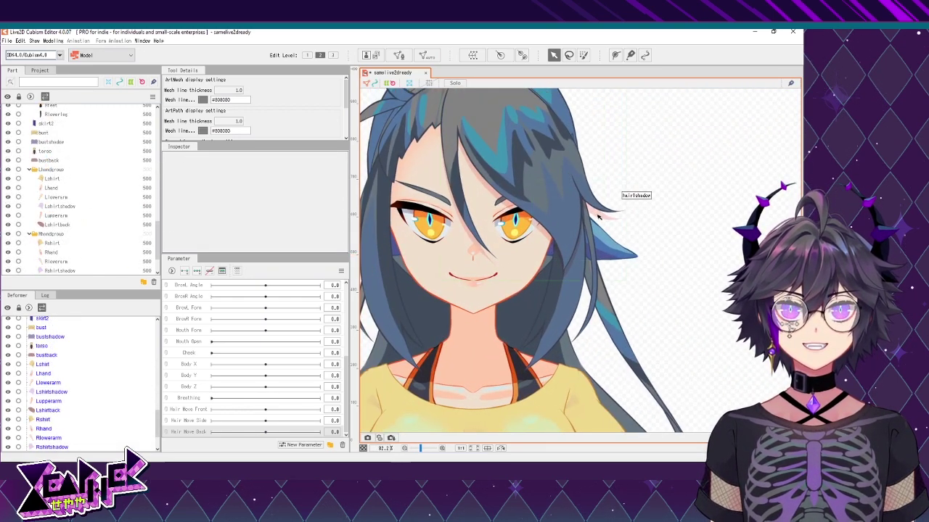
{"action": "left_click", "coordinate": [598, 216]}
{"action": "left_click_drag", "start_coordinate": [599, 216], "coordinate": [681, 277]}
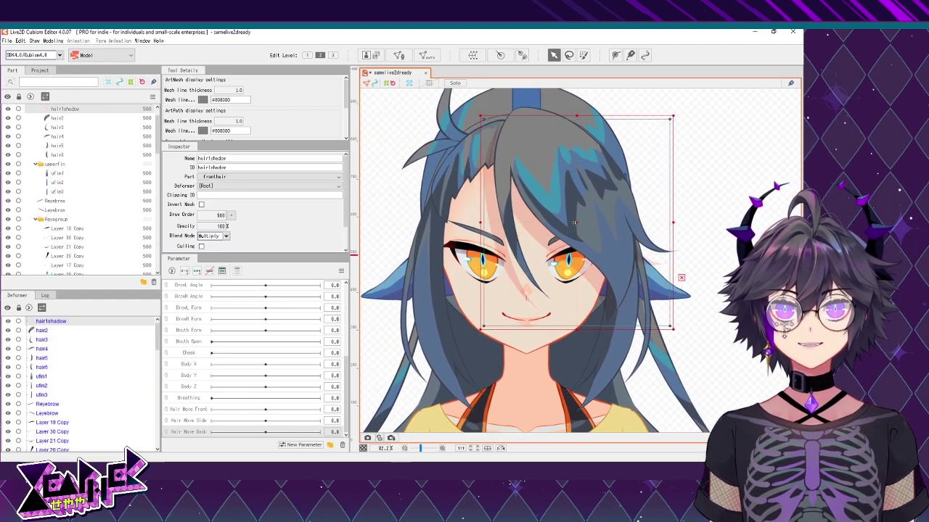
{"action": "left_click_drag", "start_coordinate": [635, 200], "coordinate": [645, 196]}
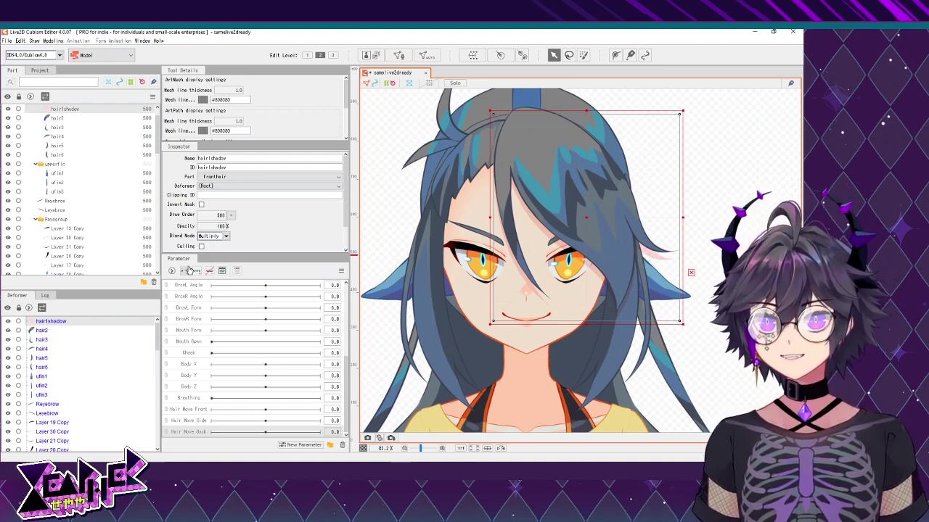
Clip the hair1shadow mesh to the face mesh by setting its Clipping ID to face
{"action": "left_click", "coordinate": [239, 196]}
{"action": "type", "text": "fac"}
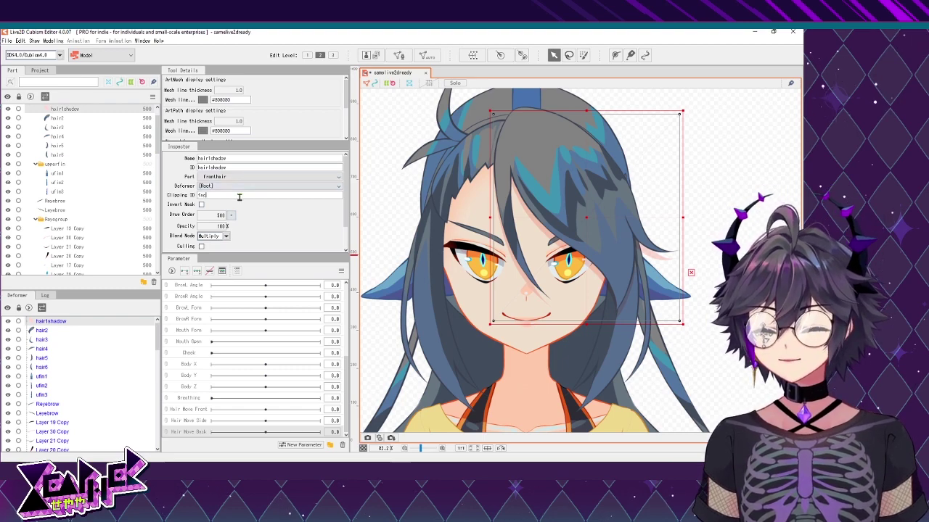
{"action": "type", "text": "e"}
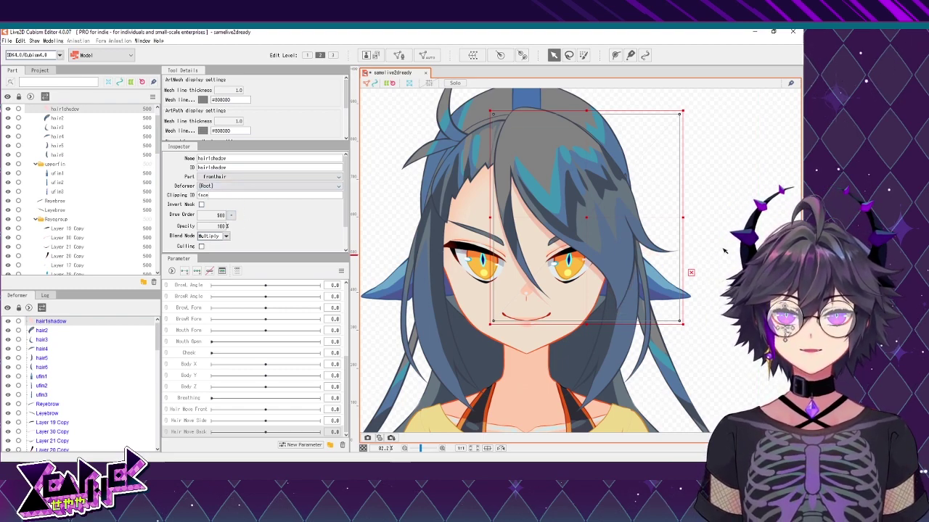
{"action": "scroll", "coordinate": [724, 250], "scroll_direction": "down", "scroll_amount": 3}
{"action": "left_click", "coordinate": [479, 123]}
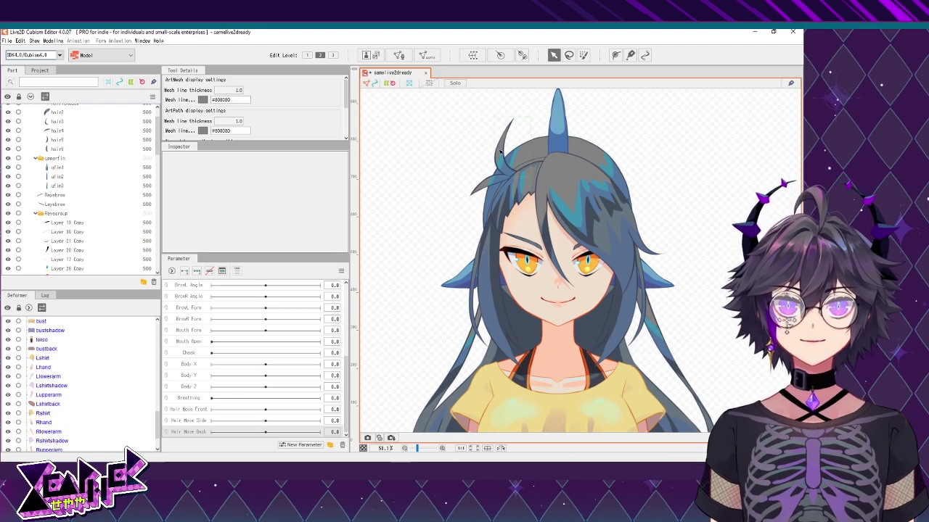
{"action": "scroll", "coordinate": [436, 190], "scroll_direction": "down", "scroll_amount": 1}
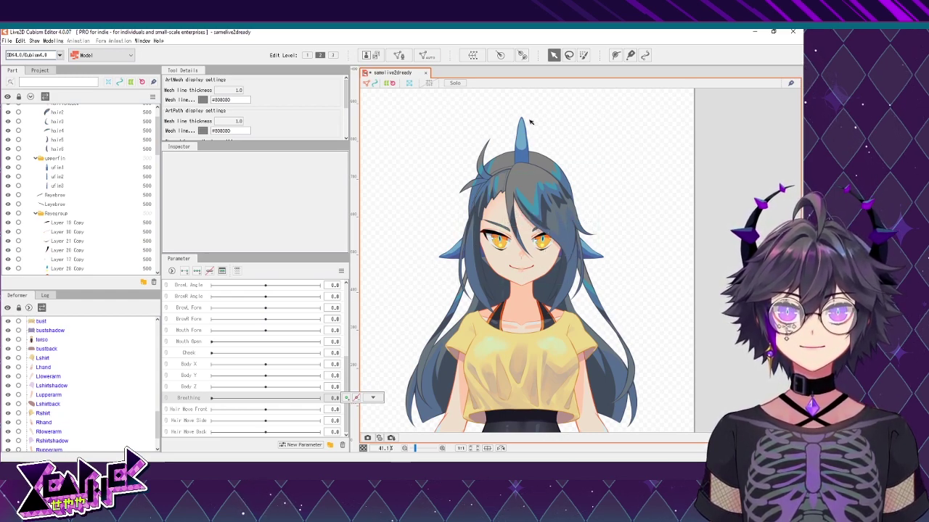
{"action": "left_click", "coordinate": [571, 236]}
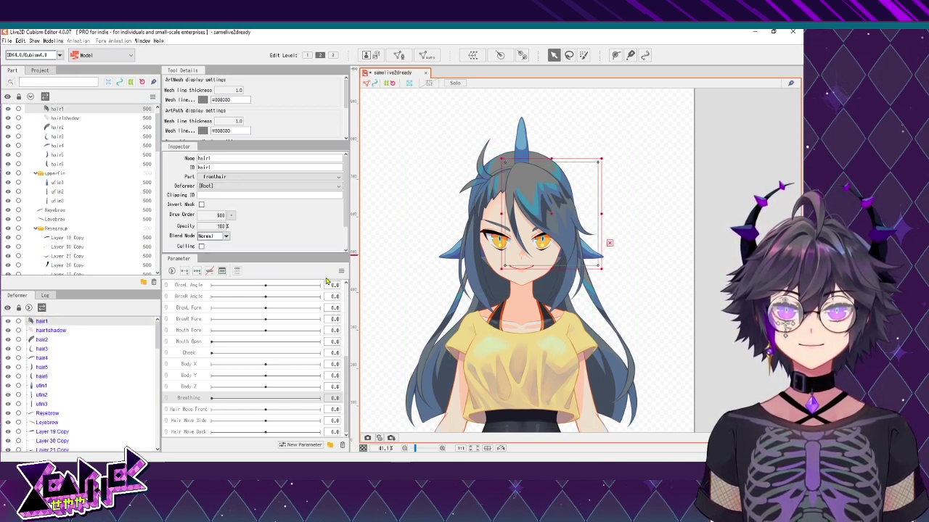
{"action": "scroll", "coordinate": [225, 301], "scroll_direction": "up", "scroll_amount": 5}
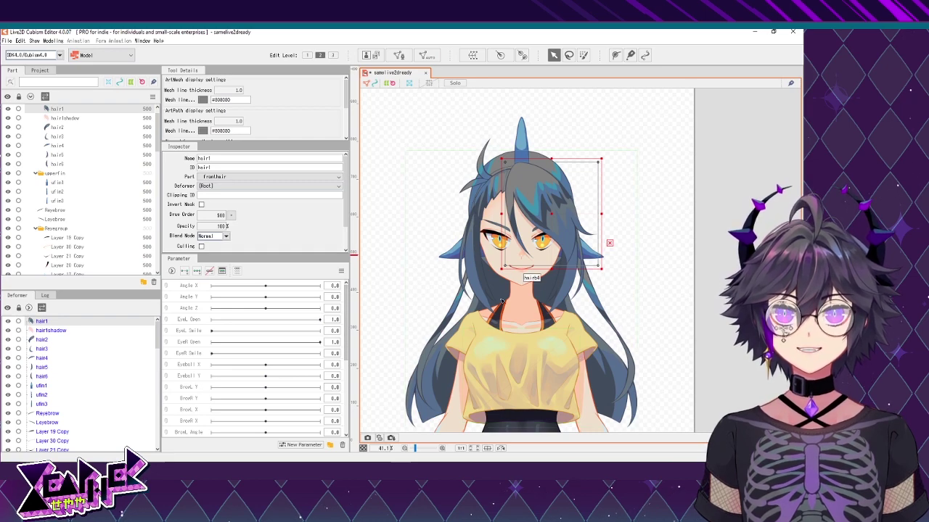
{"action": "scroll", "coordinate": [186, 372], "scroll_direction": "down", "scroll_amount": 3}
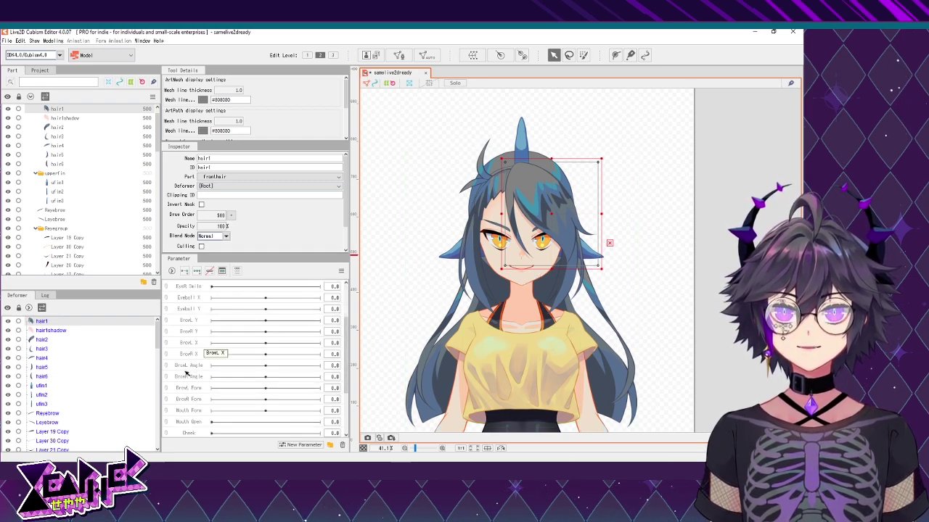
{"action": "left_click", "coordinate": [439, 133]}
{"action": "left_click_drag", "start_coordinate": [409, 94], "coordinate": [644, 408]}
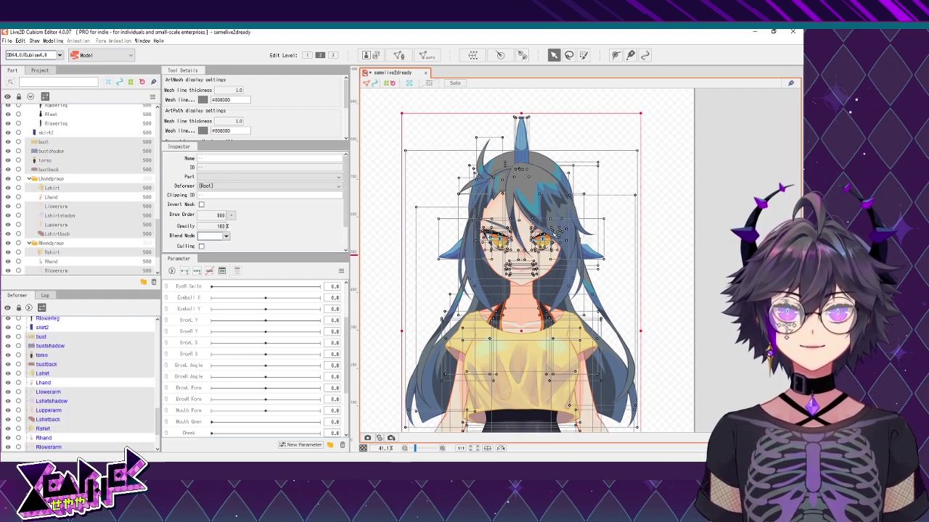
{"action": "left_click", "coordinate": [705, 241]}
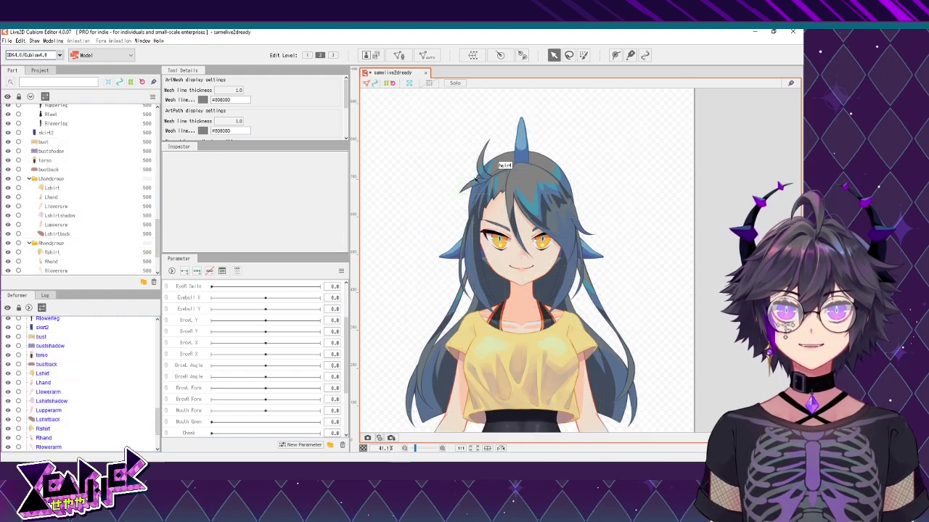
{"action": "left_click", "coordinate": [522, 142]}
{"action": "scroll", "coordinate": [522, 143], "scroll_direction": "up", "scroll_amount": 3}
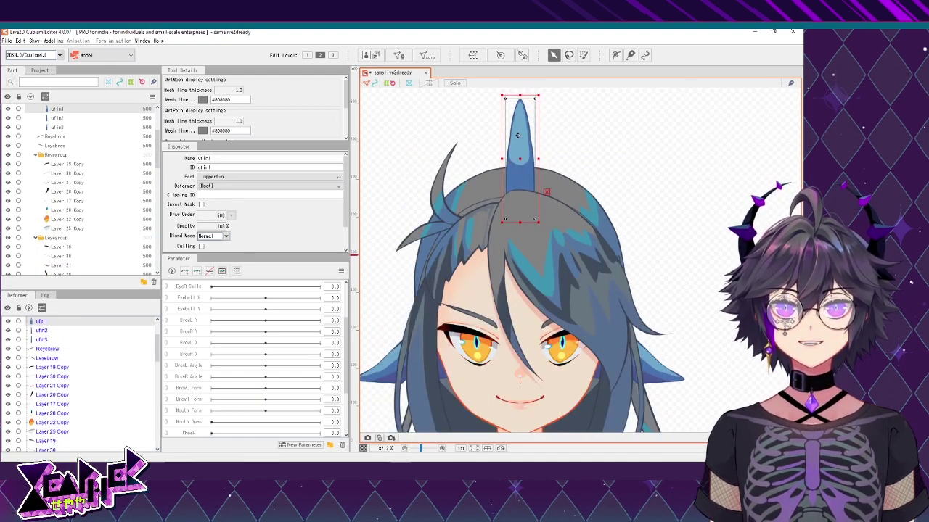
{"action": "key", "text": "ctrl+a"}
{"action": "scroll", "coordinate": [503, 188], "scroll_direction": "down", "scroll_amount": 3}
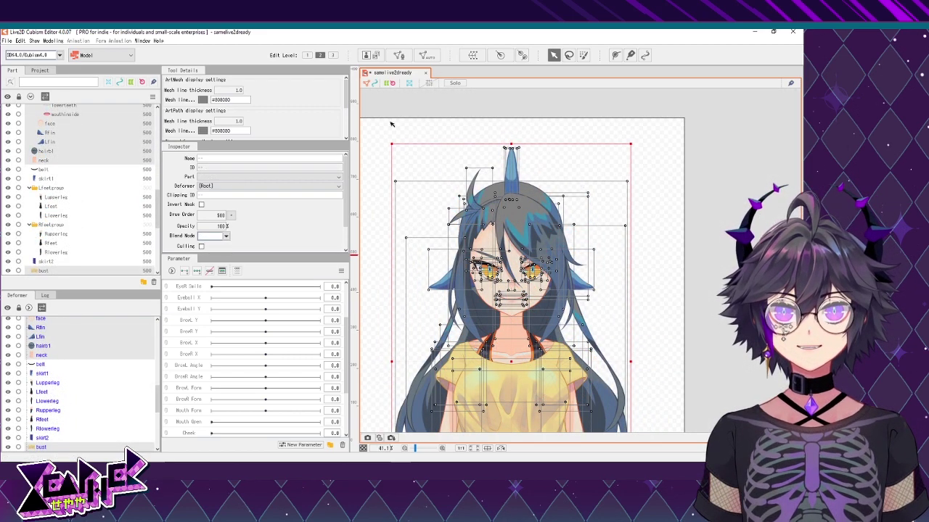
{"action": "left_click", "coordinate": [382, 115]}
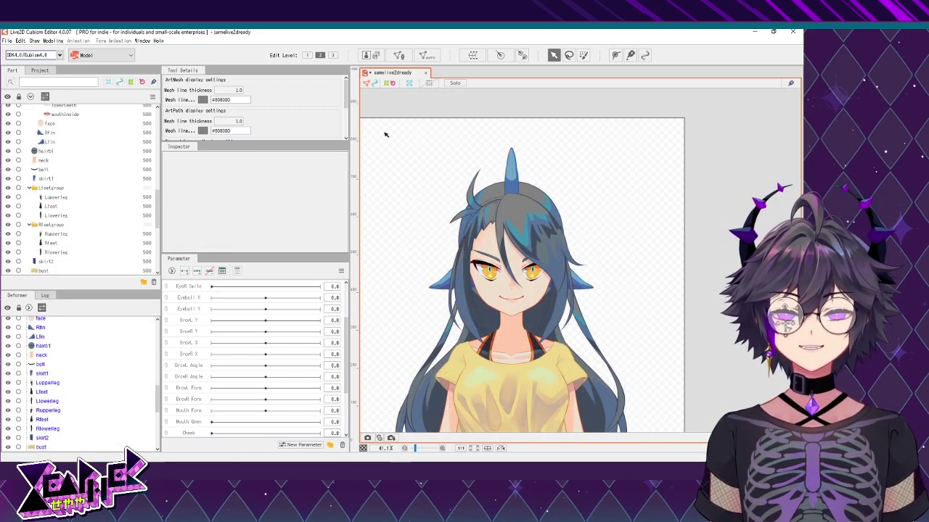
Generate automatic meshes for the head and upper-body parts with the Deformation (Heavy) preset
{"action": "left_click_drag", "start_coordinate": [375, 111], "coordinate": [704, 428]}
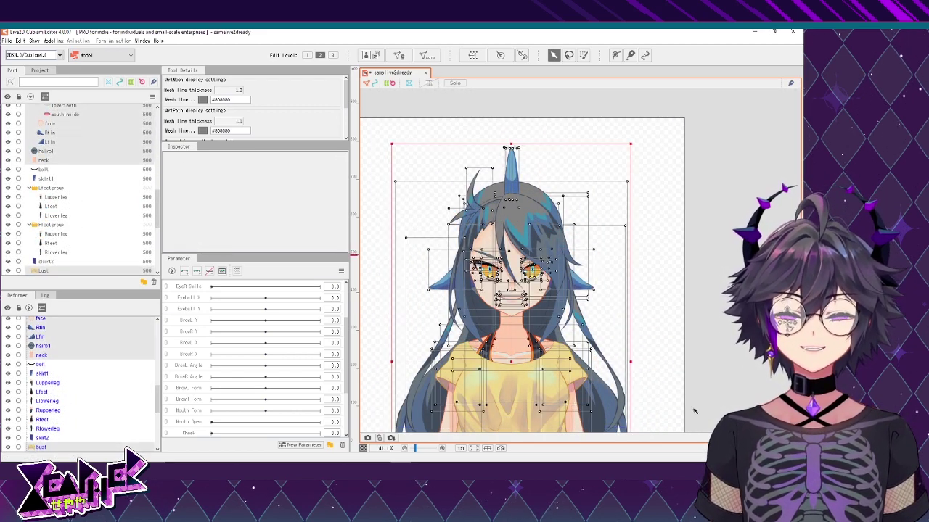
{"action": "left_click", "coordinate": [427, 56]}
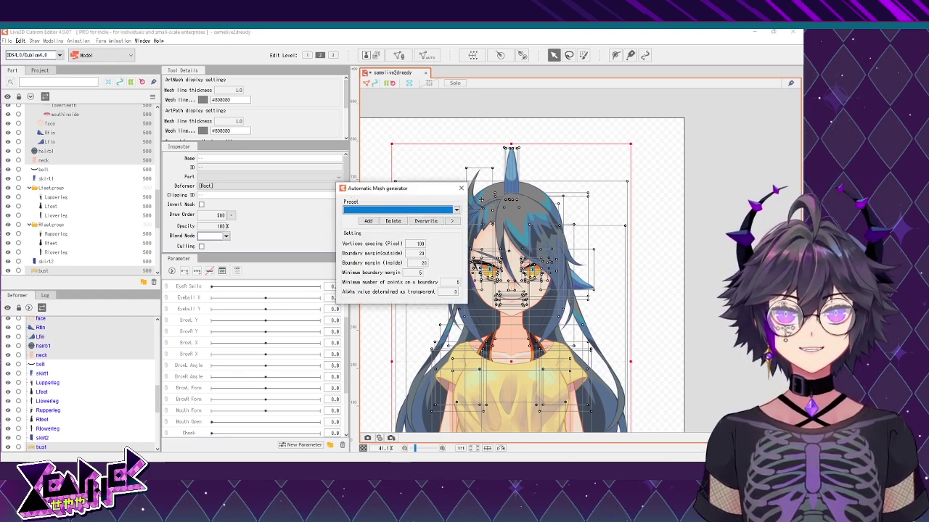
{"action": "left_click", "coordinate": [384, 210]}
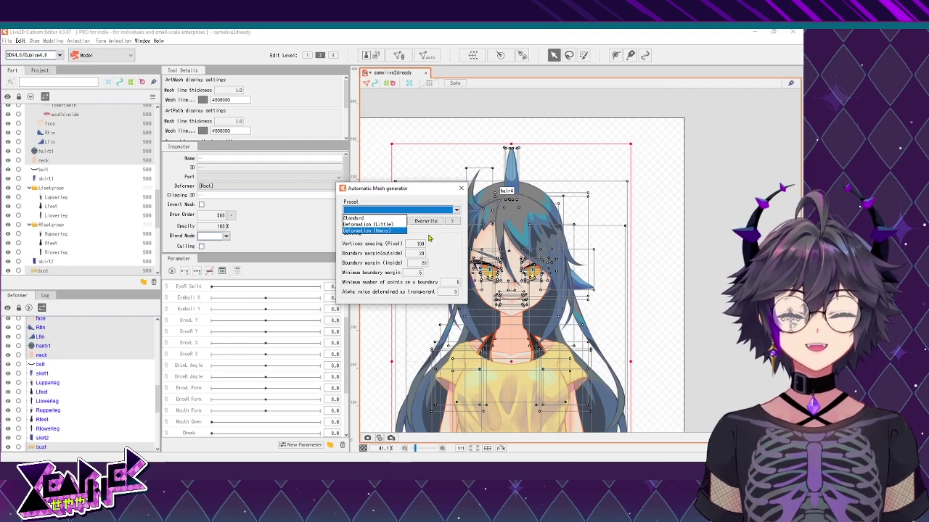
{"action": "key", "text": "Return"}
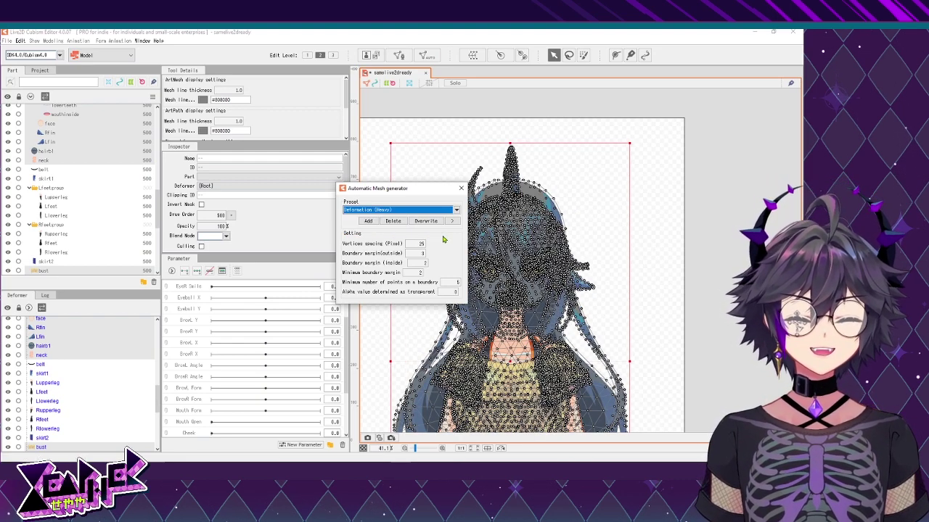
{"action": "left_click", "coordinate": [461, 188]}
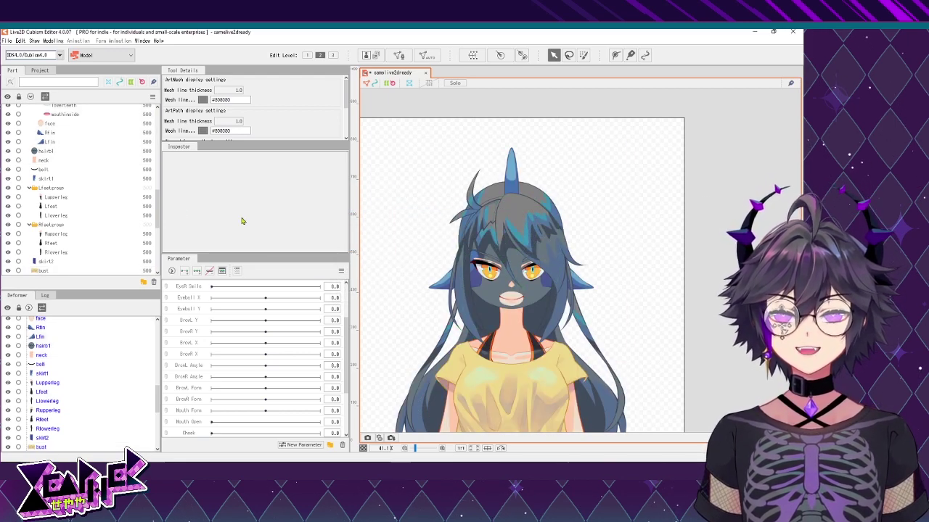
Regenerate the face mesh automatically, trying the Deformation (Little) preset and settling on Standard
{"action": "left_click", "coordinate": [60, 124]}
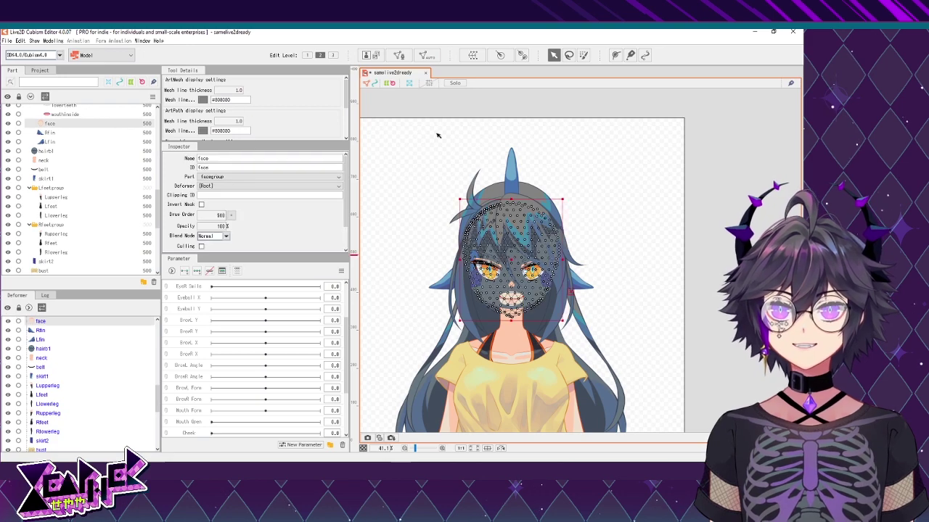
{"action": "left_click", "coordinate": [426, 55]}
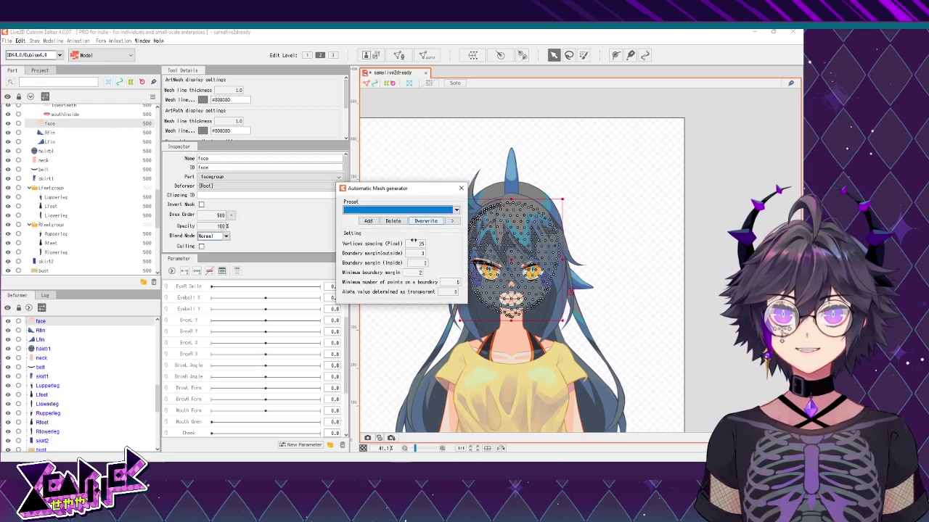
{"action": "left_click", "coordinate": [434, 211]}
{"action": "left_click", "coordinate": [388, 225]}
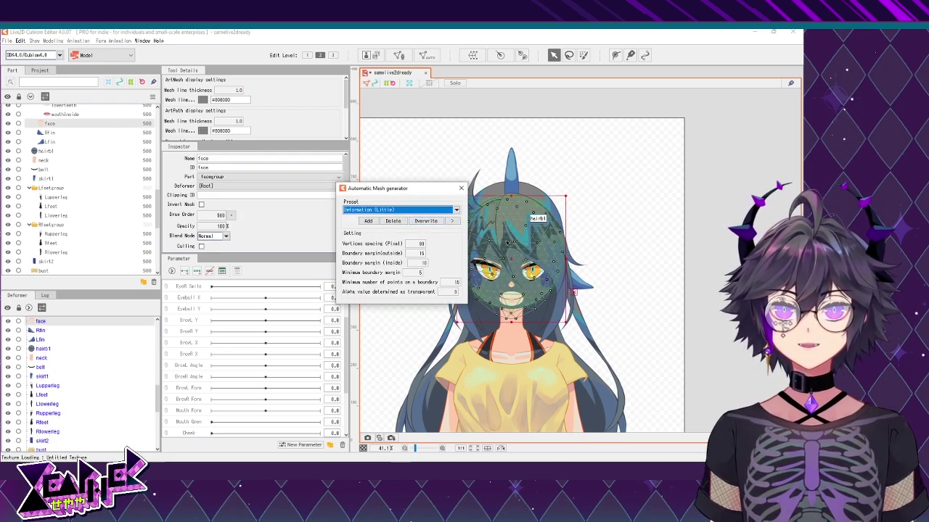
{"action": "left_click", "coordinate": [406, 211]}
{"action": "left_click", "coordinate": [377, 216]}
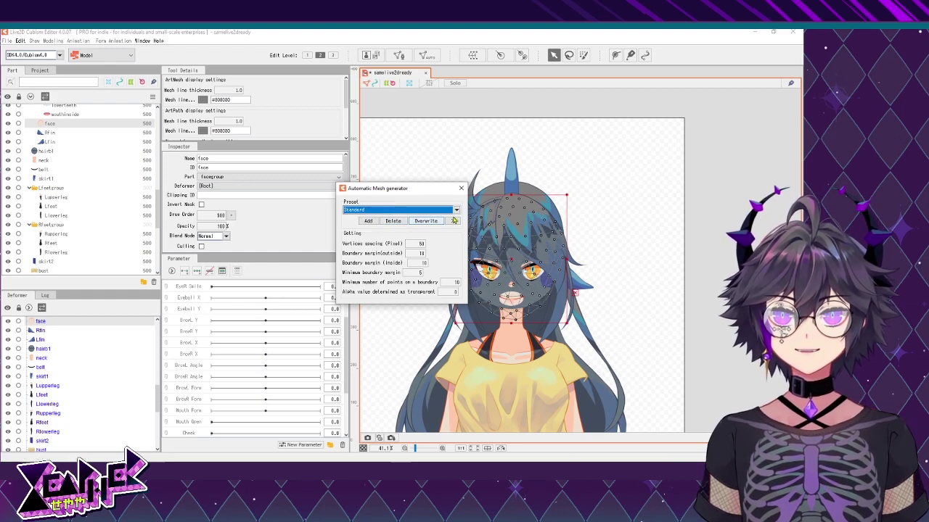
{"action": "left_click", "coordinate": [460, 188]}
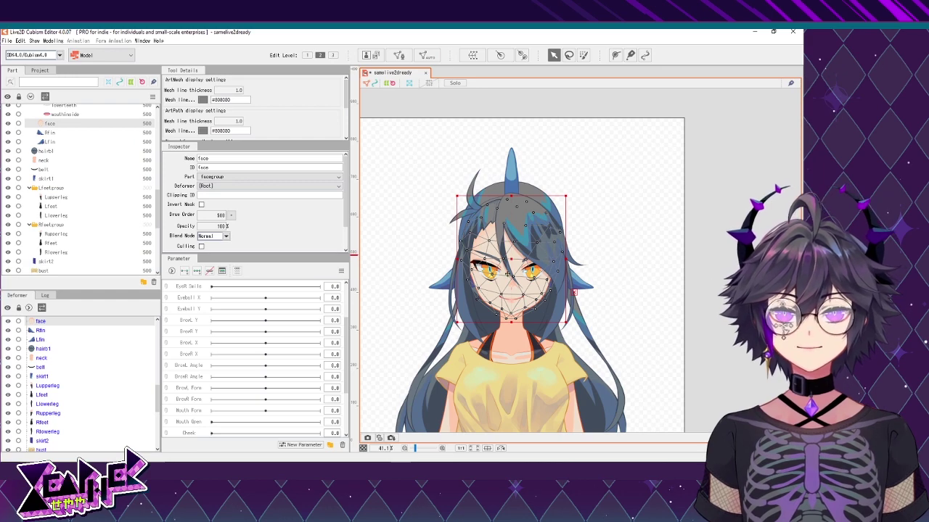
Regenerate the face mesh automatically with the Deformation (Heavy) preset
{"action": "left_click", "coordinate": [426, 55]}
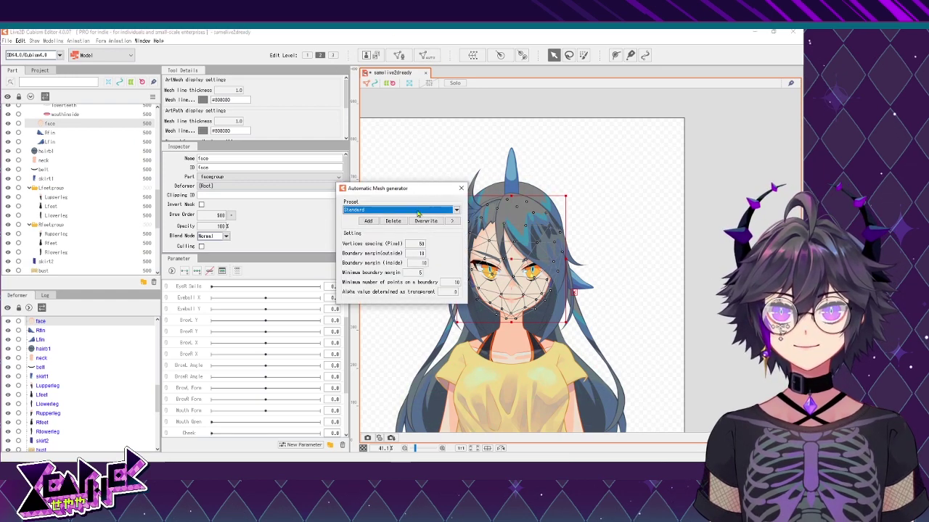
{"action": "left_click", "coordinate": [418, 213]}
{"action": "left_click", "coordinate": [397, 233]}
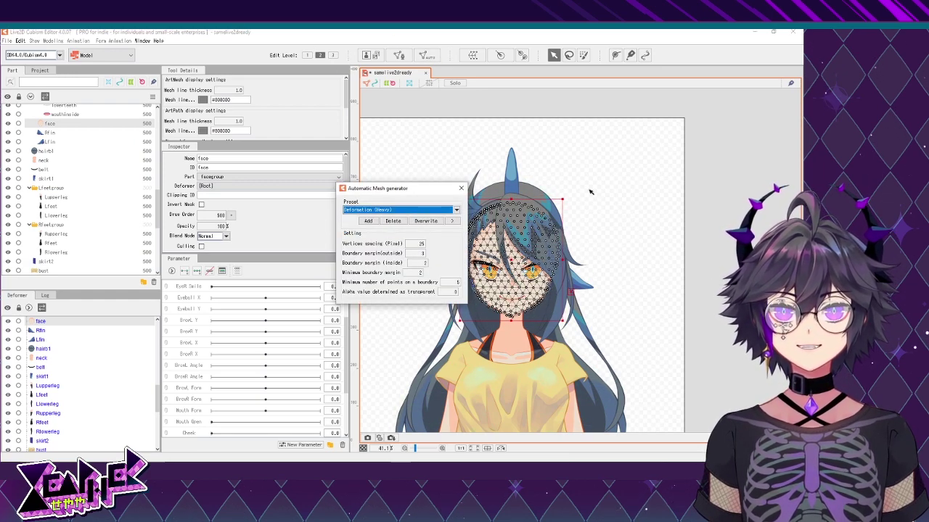
{"action": "left_click", "coordinate": [460, 189]}
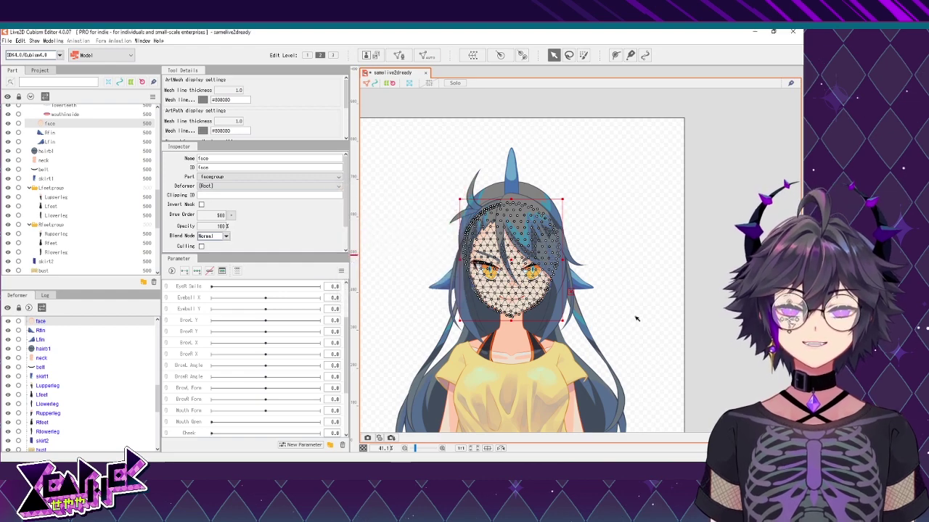
{"action": "left_click", "coordinate": [655, 299]}
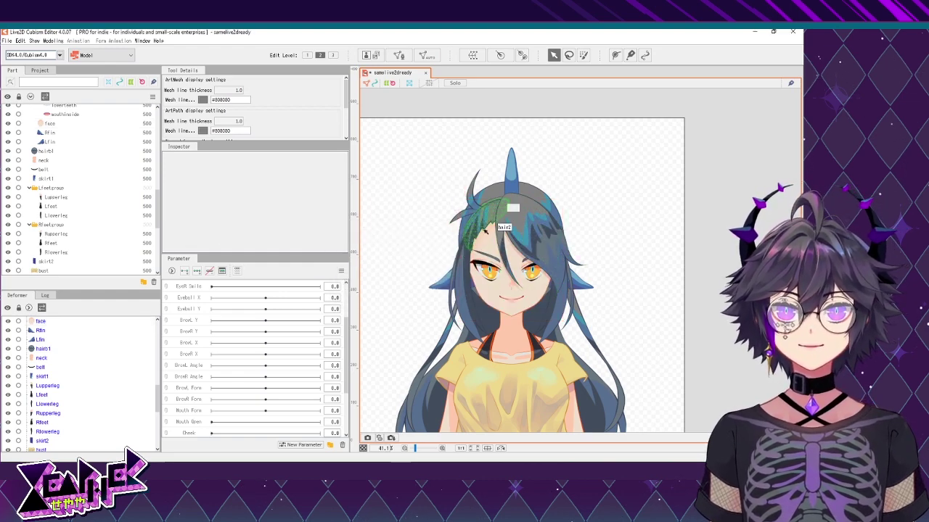
Examine the meshes across the hair, upper body and legs to find parts still needing a generated mesh
{"action": "left_click", "coordinate": [468, 314]}
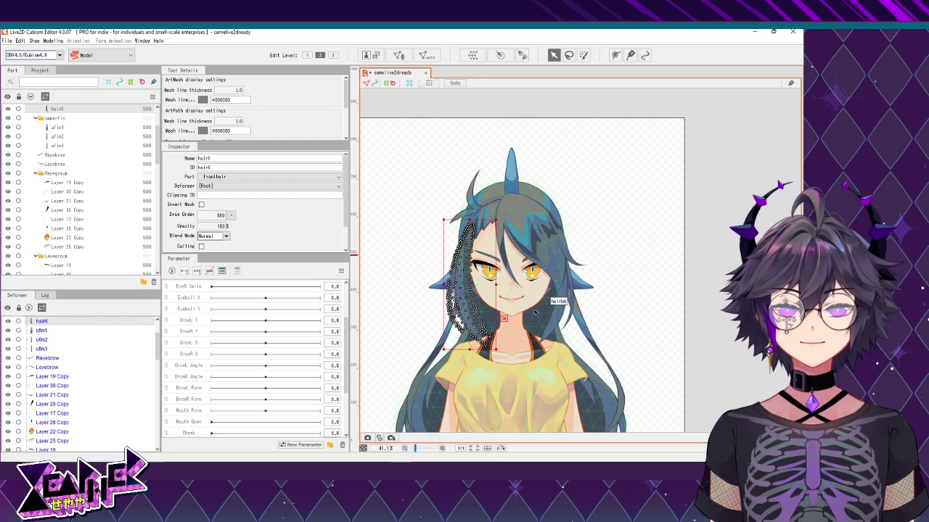
{"action": "left_click", "coordinate": [663, 227]}
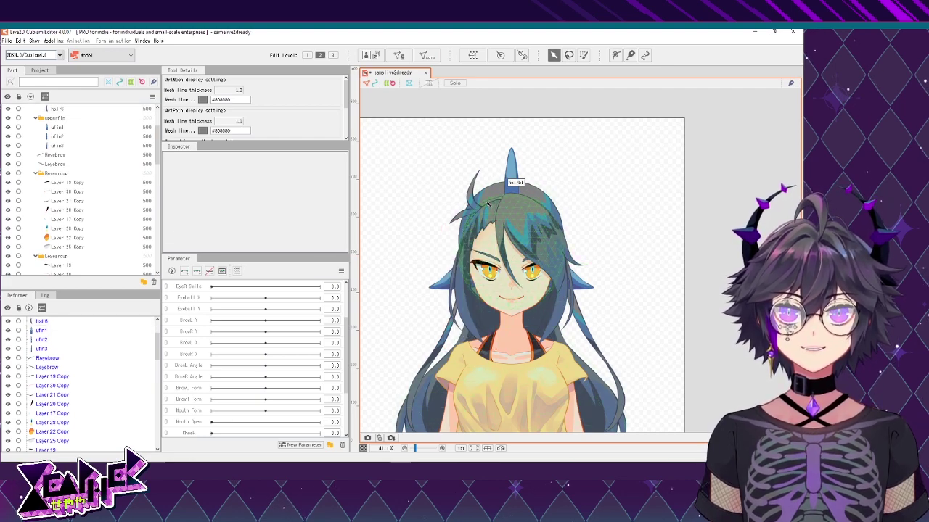
{"action": "left_click_drag", "start_coordinate": [394, 140], "coordinate": [681, 351]}
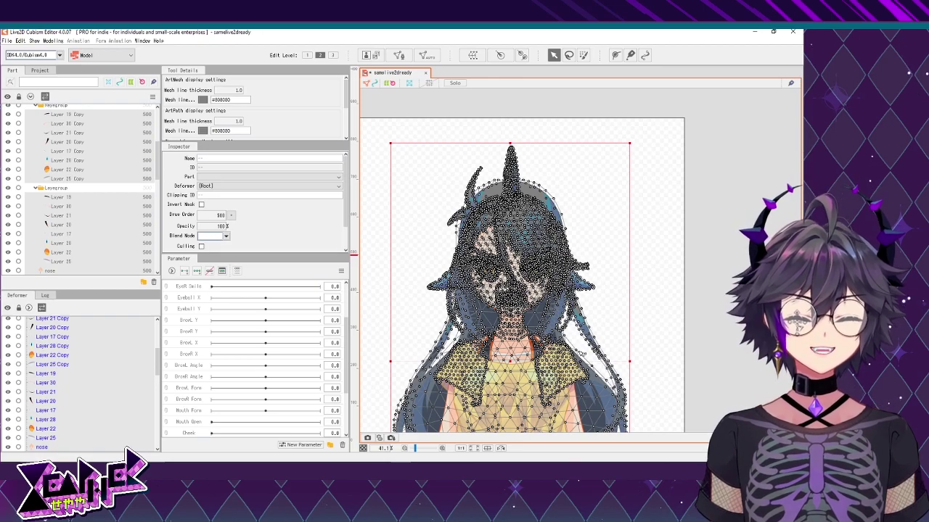
{"action": "scroll", "coordinate": [548, 381], "scroll_direction": "down", "scroll_amount": 7}
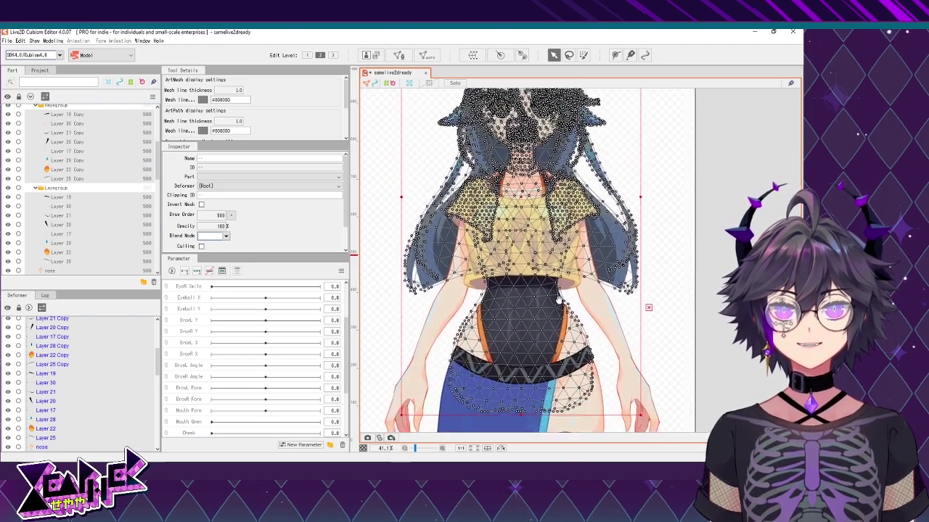
{"action": "scroll", "coordinate": [548, 291], "scroll_direction": "down", "scroll_amount": 5}
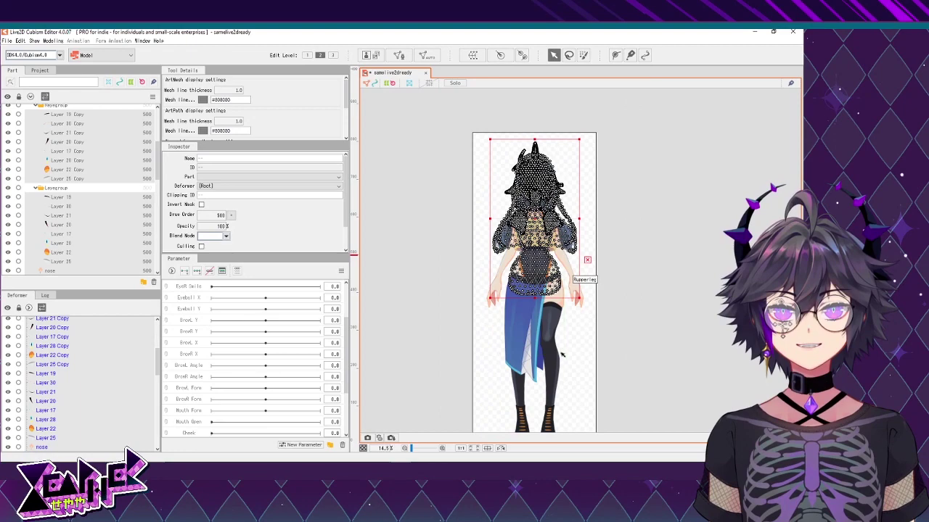
{"action": "left_click_drag", "start_coordinate": [461, 379], "coordinate": [613, 210]}
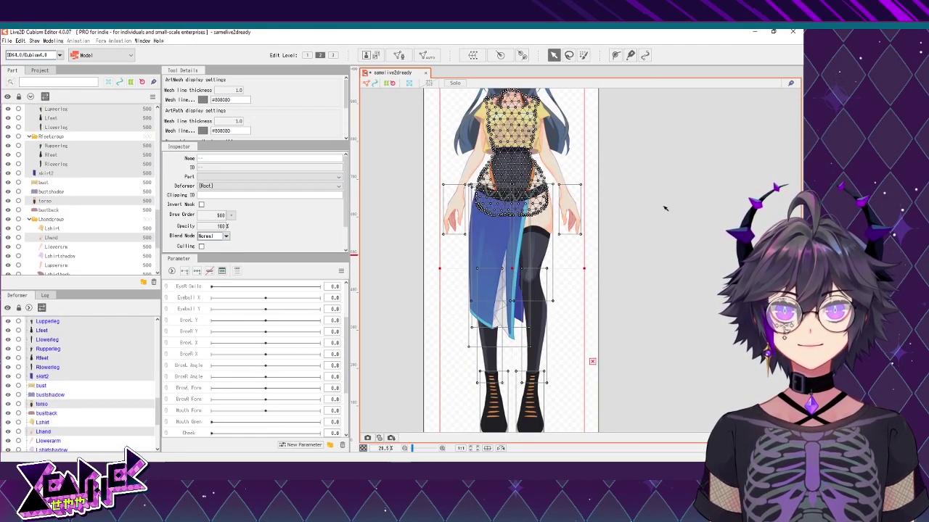
{"action": "left_click", "coordinate": [663, 208]}
Generate automatic meshes for the skirt, leg and foot parts with the Deformation (Heavy) preset
{"action": "scroll", "coordinate": [446, 414], "scroll_direction": "down", "scroll_amount": 2}
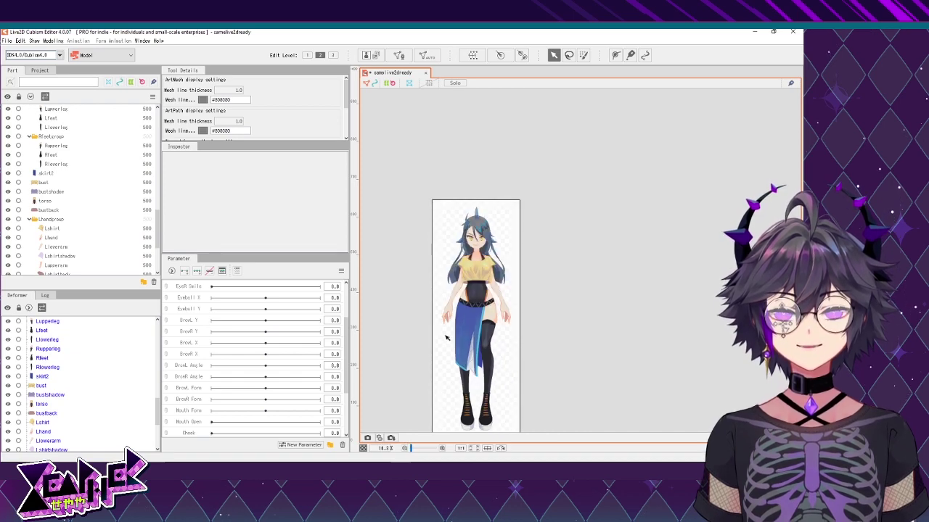
{"action": "left_click_drag", "start_coordinate": [444, 333], "coordinate": [541, 424]}
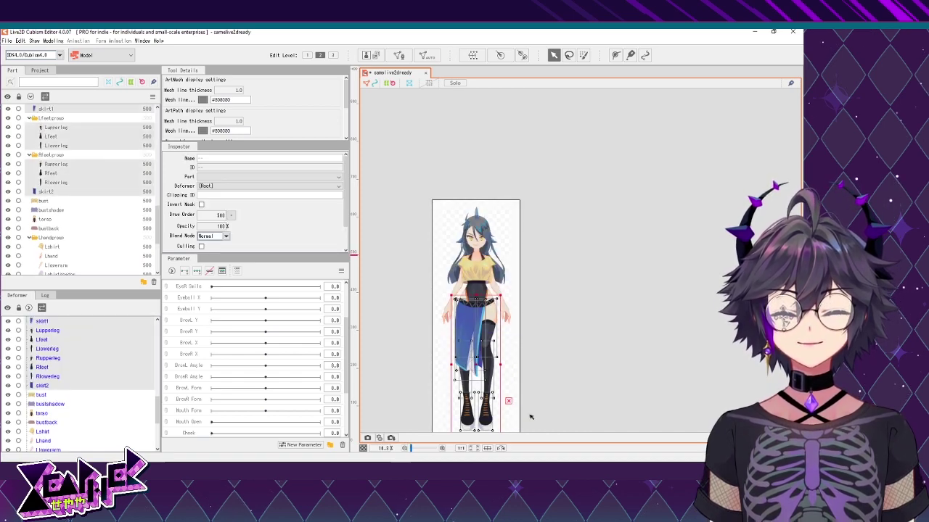
{"action": "left_click", "coordinate": [427, 55]}
{"action": "left_click", "coordinate": [409, 212]}
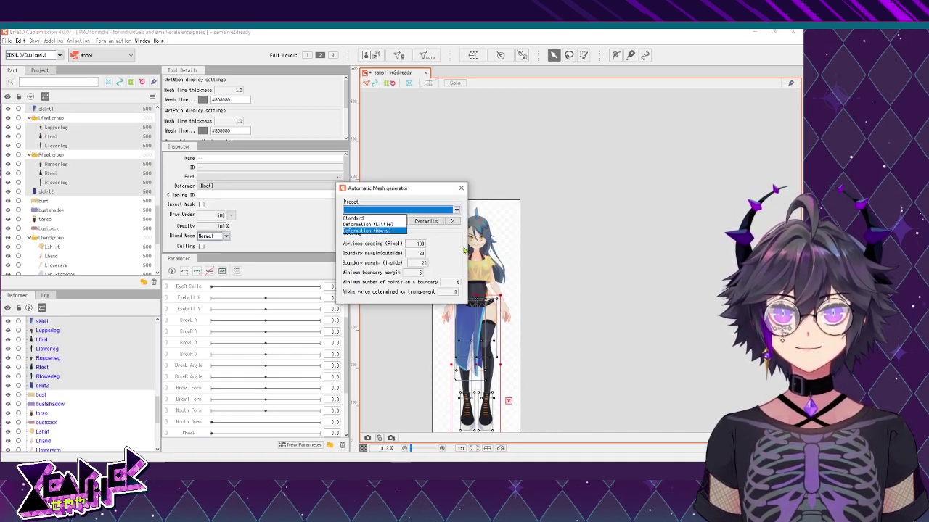
{"action": "key", "text": "Return"}
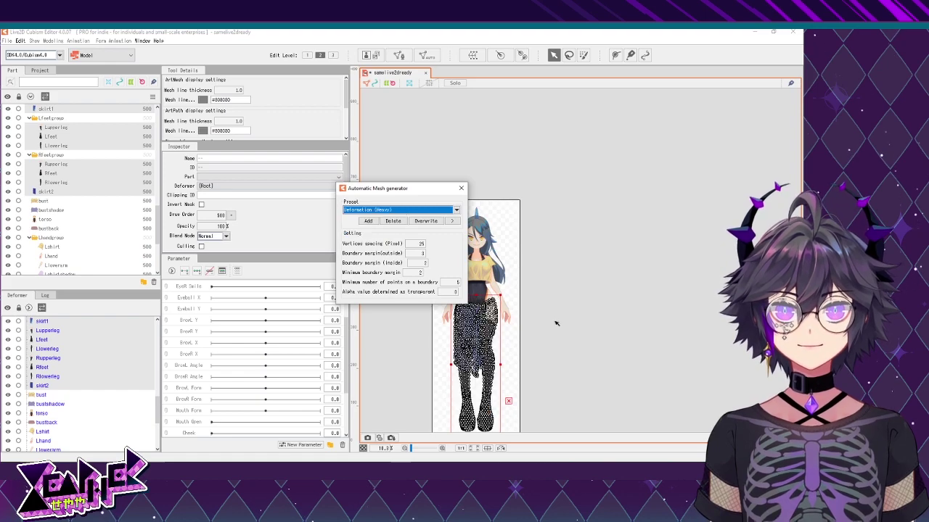
{"action": "left_click", "coordinate": [461, 188]}
{"action": "left_click", "coordinate": [550, 317]}
Generate automatic meshes for both hands and lower arms with the Deformation (Heavy) preset
{"action": "scroll", "coordinate": [536, 291], "scroll_direction": "up", "scroll_amount": 4}
{"action": "left_click_drag", "start_coordinate": [435, 252], "coordinate": [460, 288]}
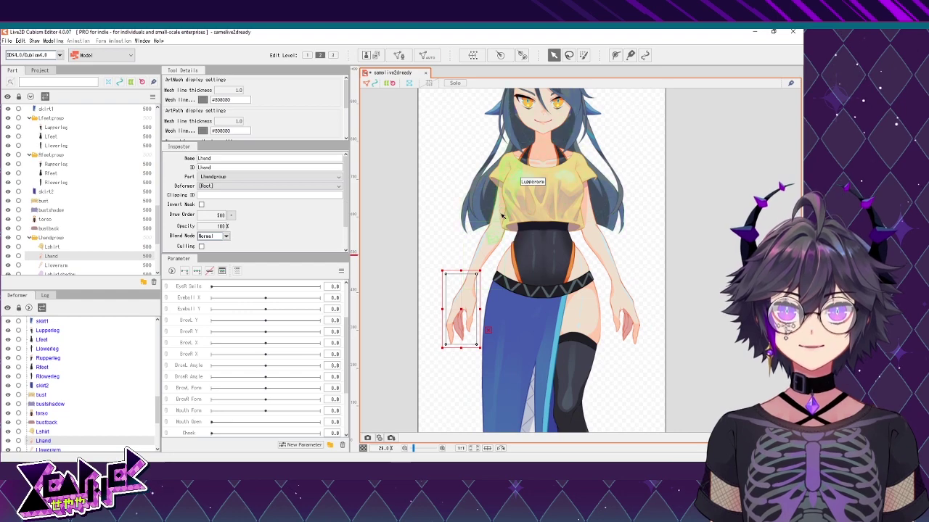
{"action": "left_click_drag", "start_coordinate": [483, 263], "coordinate": [623, 291]}
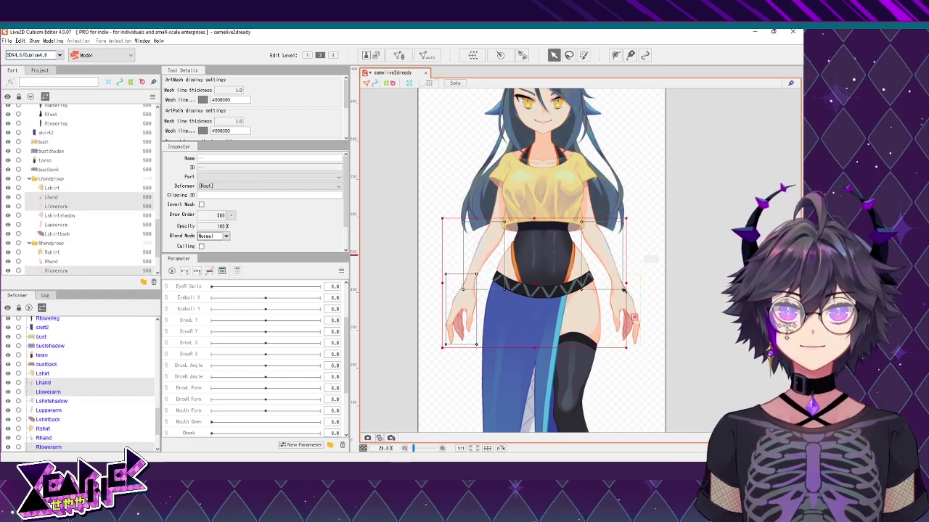
{"action": "left_click", "coordinate": [428, 55]}
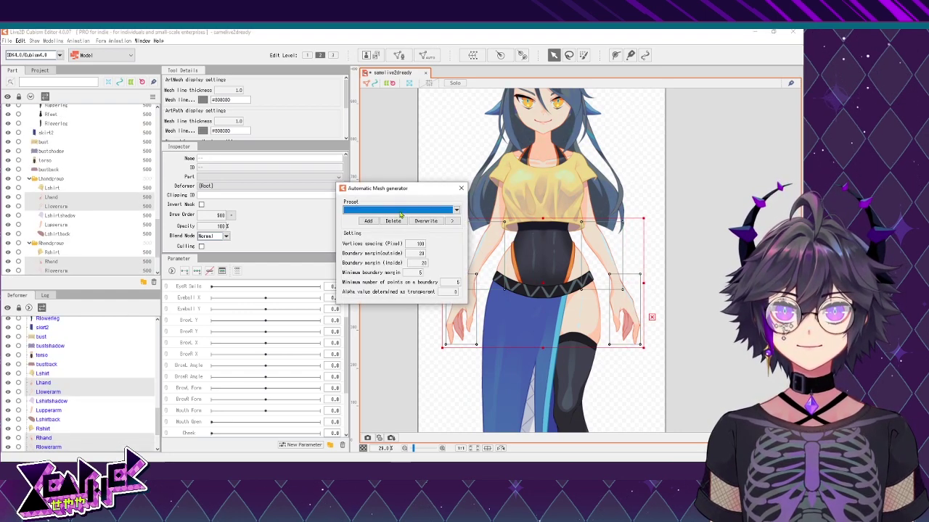
{"action": "left_click", "coordinate": [385, 212]}
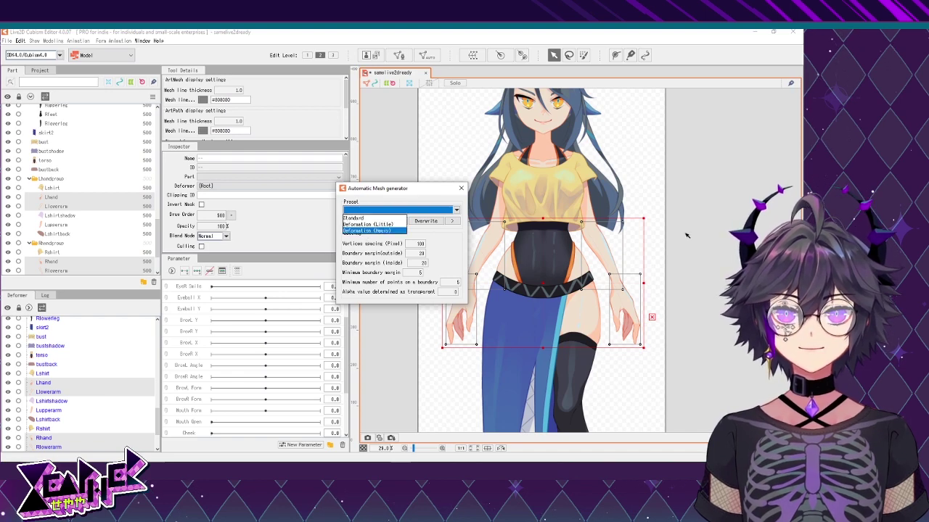
{"action": "key", "text": "Return"}
{"action": "left_click", "coordinate": [461, 187]}
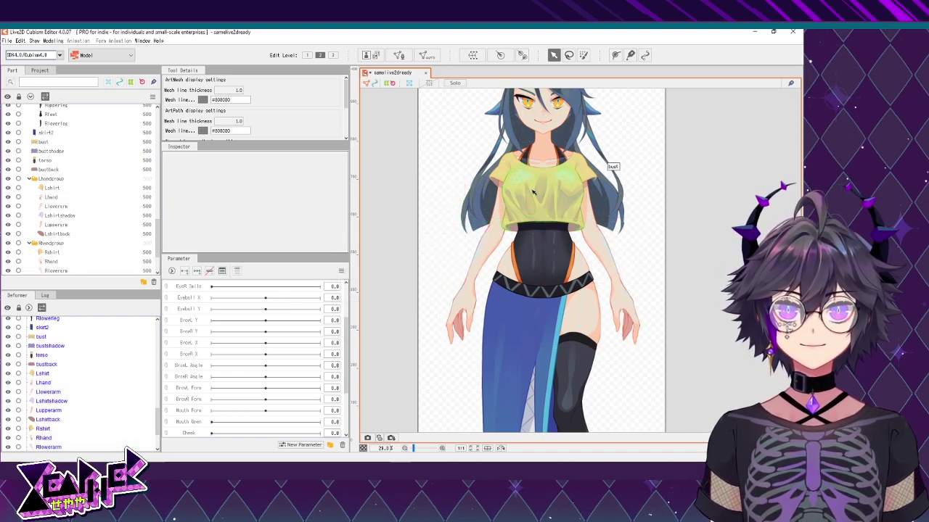
Examine the hairb4 mesh closely, checking how it covers the hair tips and the area behind the torso
{"action": "scroll", "coordinate": [599, 234], "scroll_direction": "up", "scroll_amount": 3}
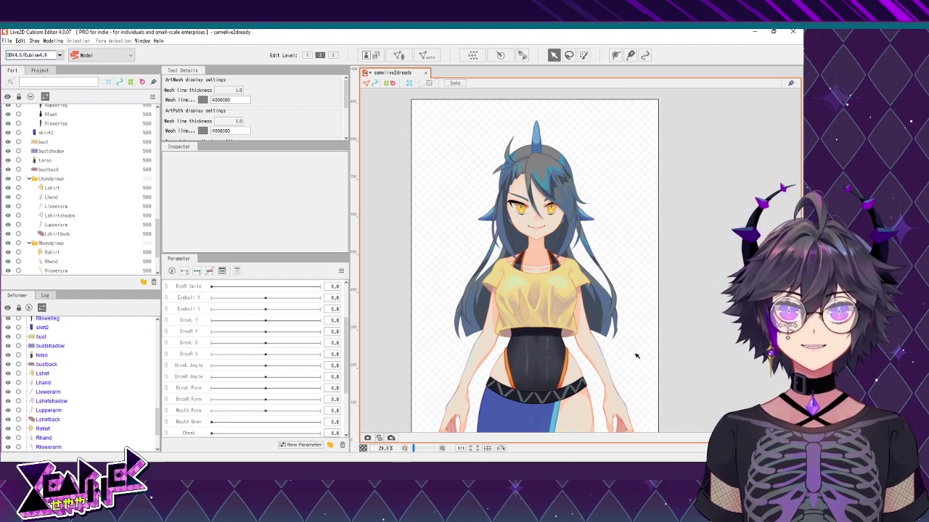
{"action": "scroll", "coordinate": [636, 356], "scroll_direction": "up", "scroll_amount": 5}
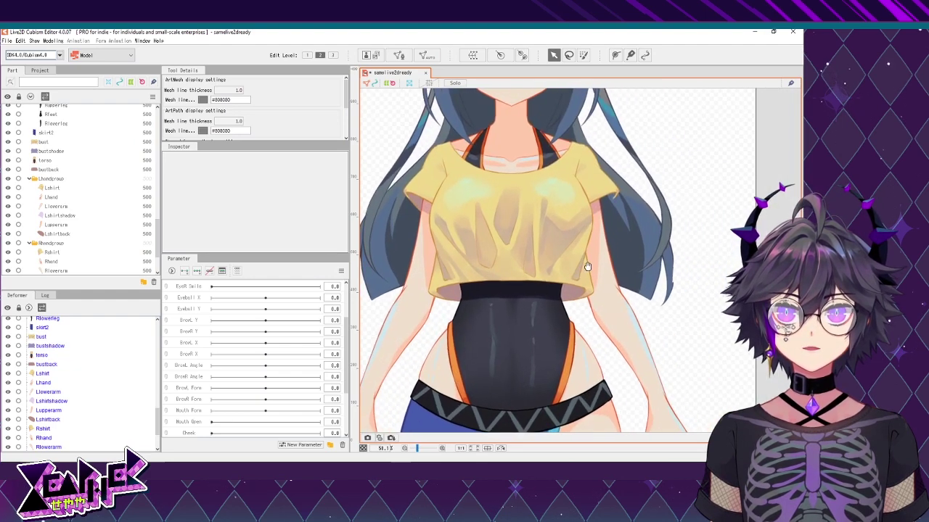
{"action": "scroll", "coordinate": [588, 267], "scroll_direction": "up", "scroll_amount": 5}
{"action": "left_click", "coordinate": [652, 275]}
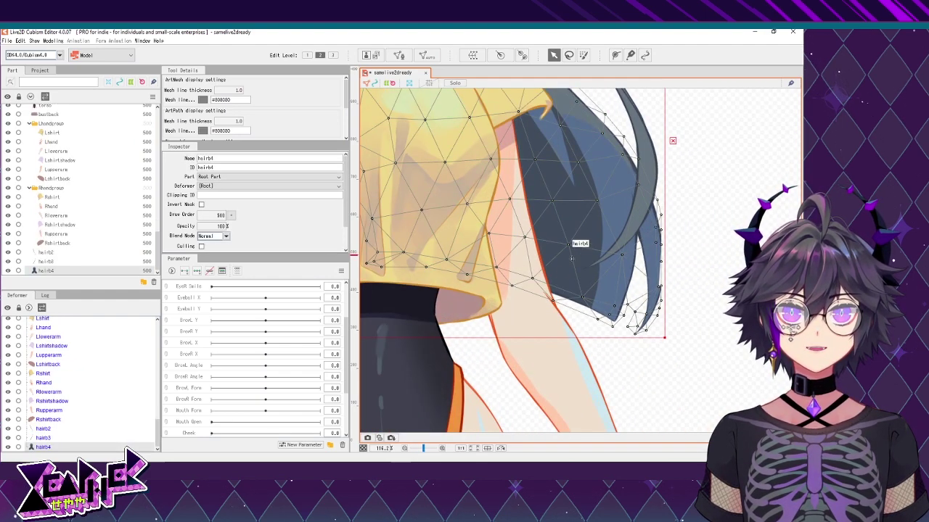
{"action": "scroll", "coordinate": [653, 281], "scroll_direction": "up", "scroll_amount": 4}
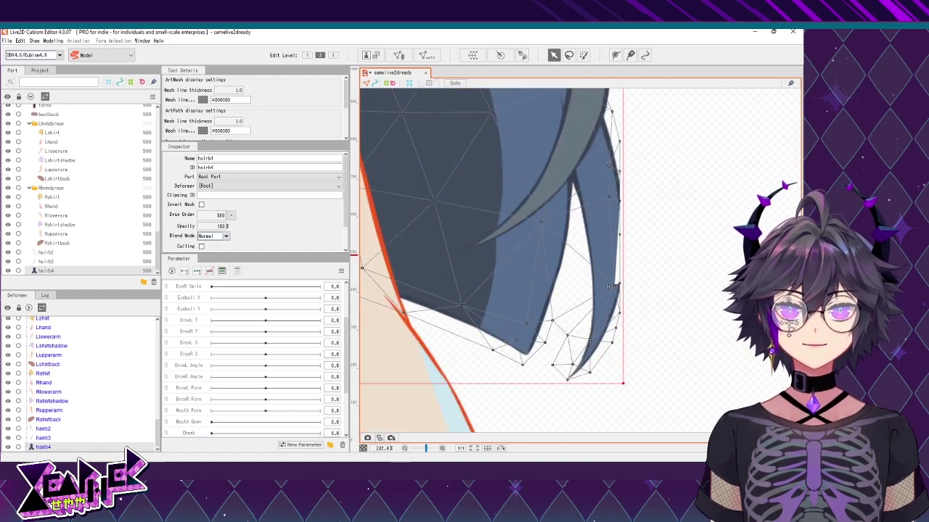
{"action": "scroll", "coordinate": [535, 213], "scroll_direction": "down", "scroll_amount": 5}
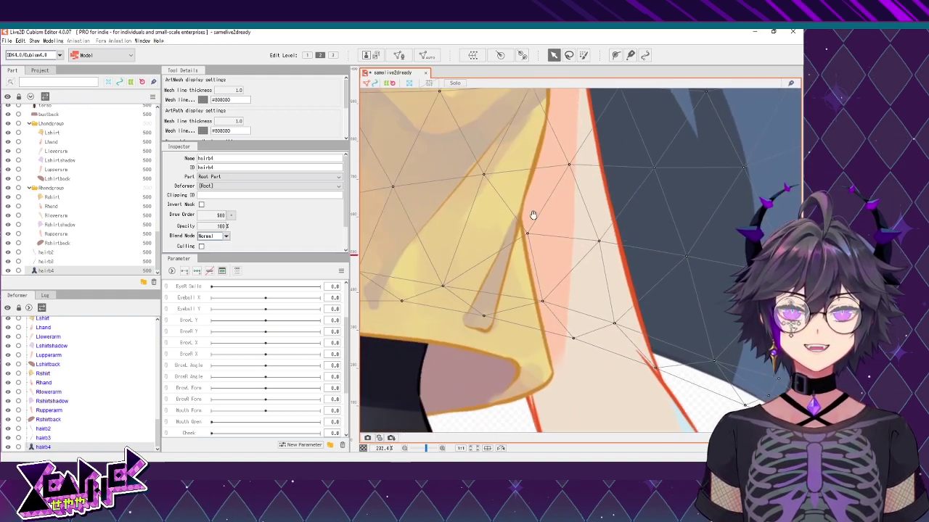
{"action": "scroll", "coordinate": [560, 270], "scroll_direction": "down", "scroll_amount": 6}
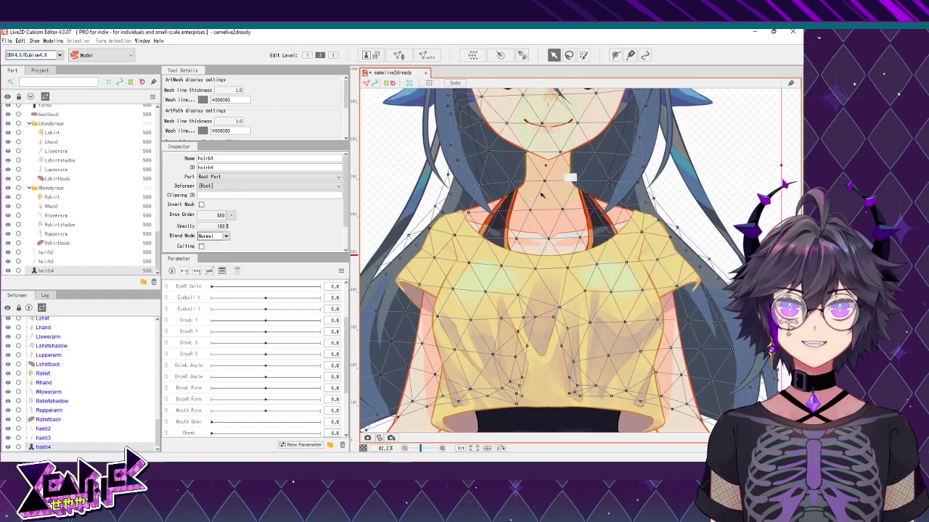
Open the hairb4 mesh for editing and move its boundary vertices outward from the outer edge of the right-hand hair tip
{"action": "double_click", "coordinate": [545, 168]}
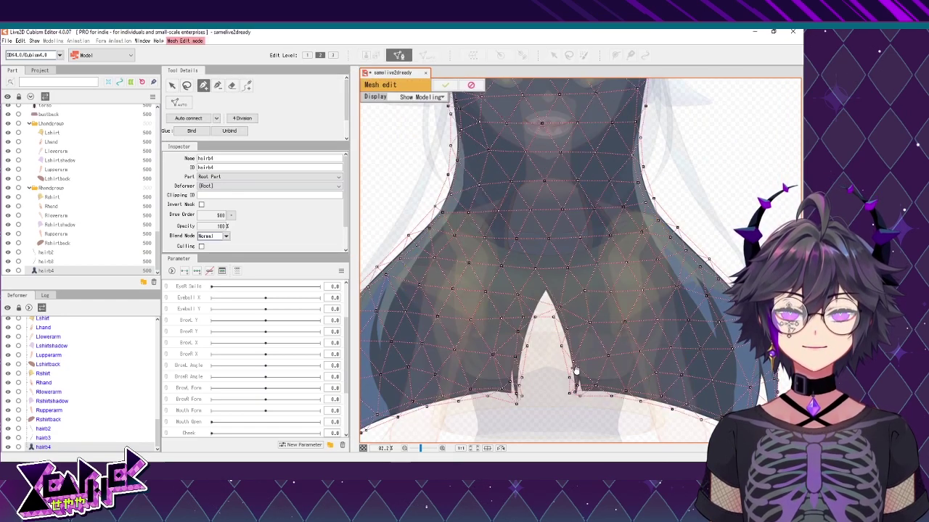
{"action": "left_click_drag", "start_coordinate": [575, 371], "coordinate": [538, 298]}
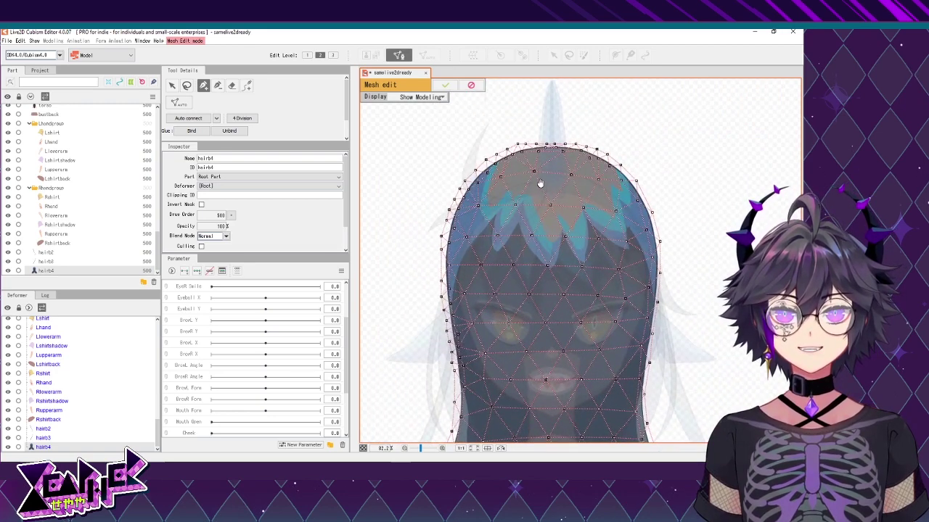
{"action": "scroll", "coordinate": [540, 184], "scroll_direction": "up", "scroll_amount": 8}
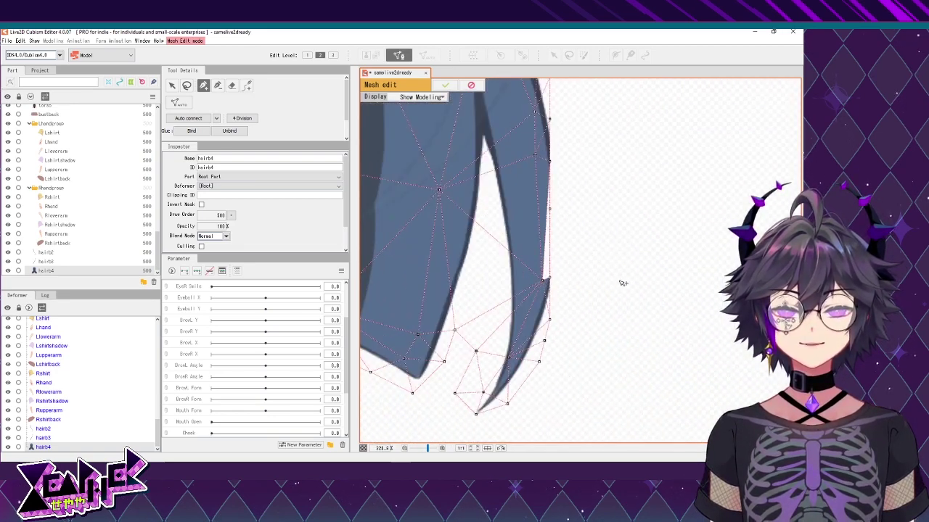
{"action": "scroll", "coordinate": [579, 273], "scroll_direction": "up", "scroll_amount": 3}
{"action": "left_click_drag", "start_coordinate": [559, 174], "coordinate": [571, 176]}
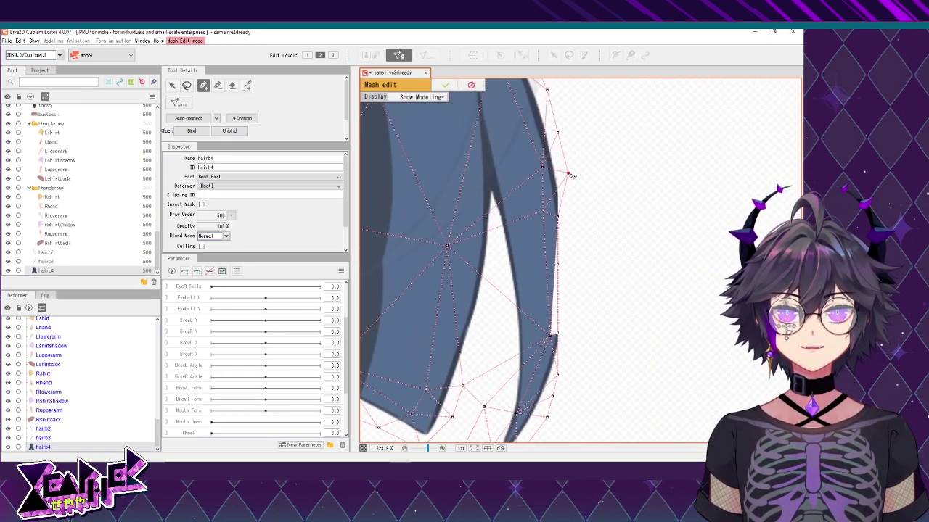
{"action": "left_click_drag", "start_coordinate": [557, 216], "coordinate": [569, 217]}
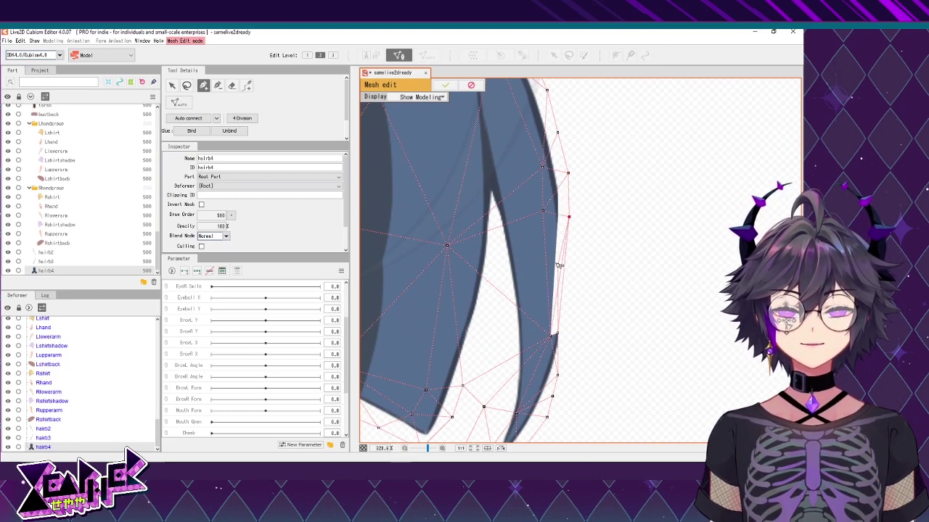
{"action": "left_click_drag", "start_coordinate": [569, 216], "coordinate": [573, 217]}
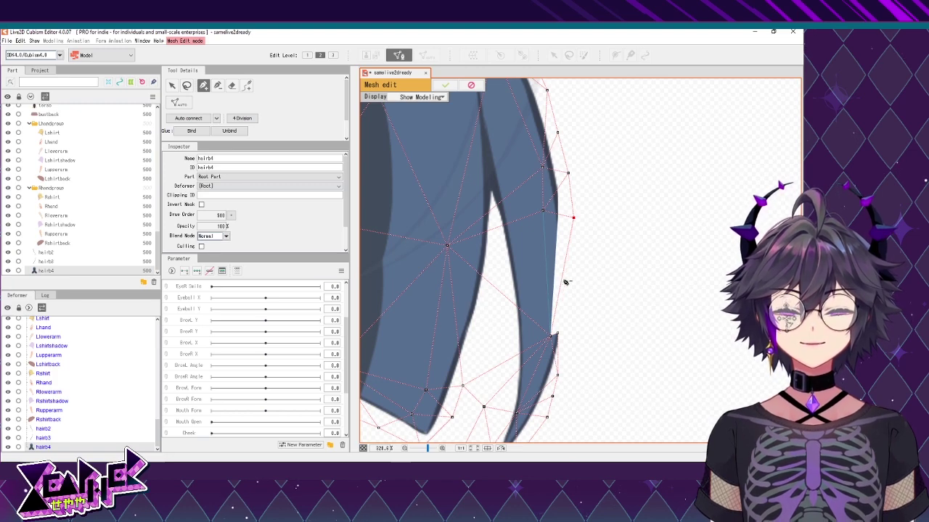
Add two mesh vertices outside the outer edge of the right-hand hairb4 tip and one vertex inside the strand
{"action": "key", "text": "alt"}
{"action": "left_click", "coordinate": [571, 285]}
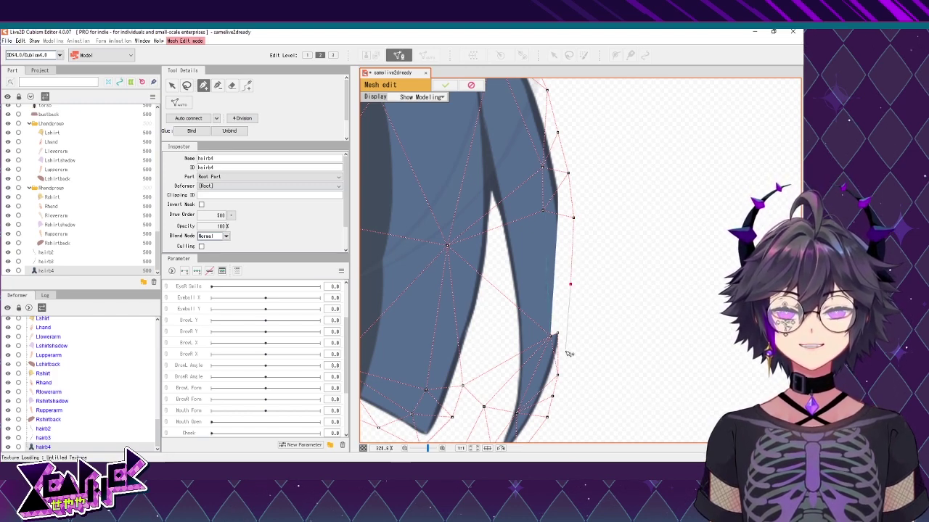
{"action": "left_click", "coordinate": [557, 376]}
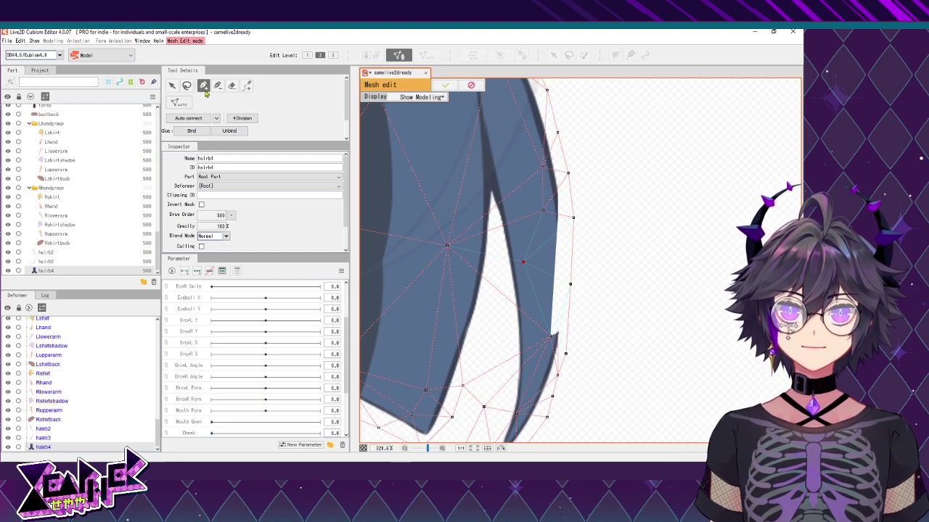
{"action": "left_click", "coordinate": [448, 88]}
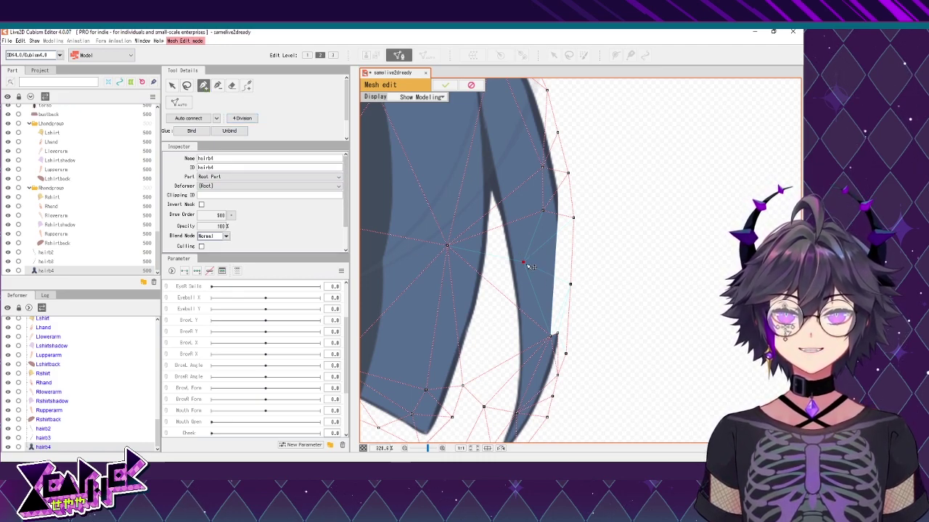
Reposition the new interior vertex slightly toward the strand's outer edge, using the mesh selection tool
{"action": "left_click", "coordinate": [218, 88]}
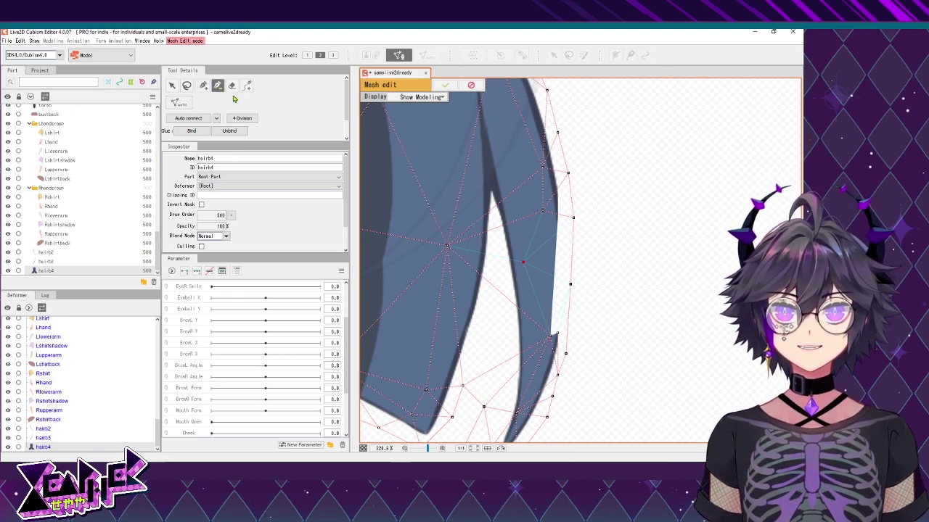
{"action": "left_click", "coordinate": [231, 86]}
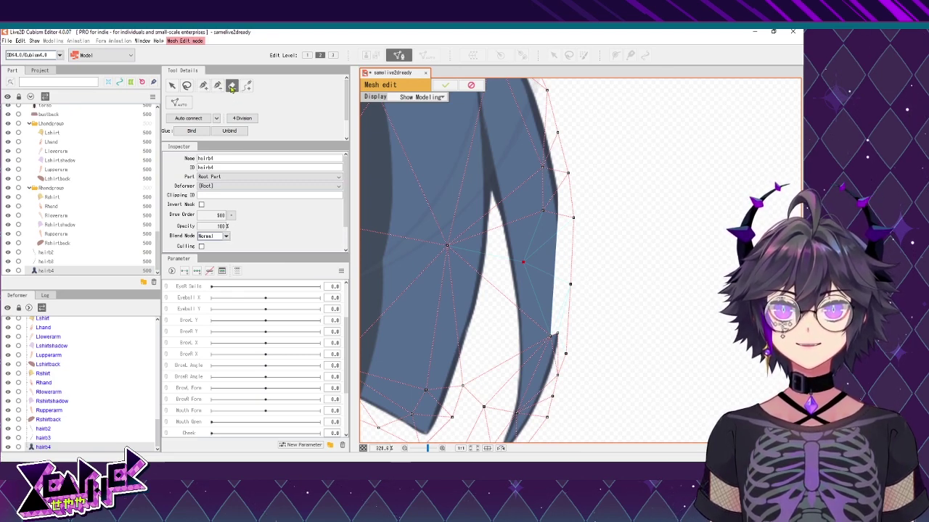
{"action": "left_click", "coordinate": [186, 86]}
{"action": "left_click", "coordinate": [171, 87]}
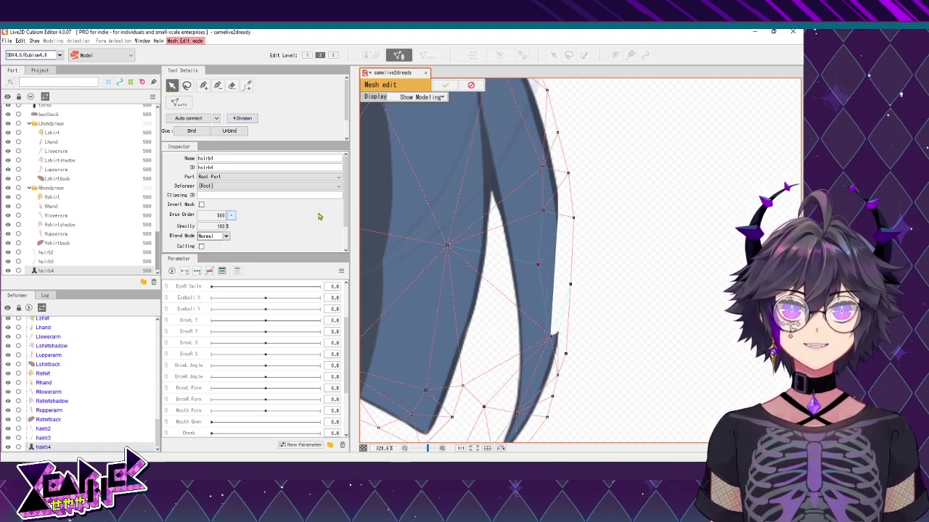
Auto-connect the vertices of the hairb4 mesh and accept the mesh edit
{"action": "left_click", "coordinate": [203, 86]}
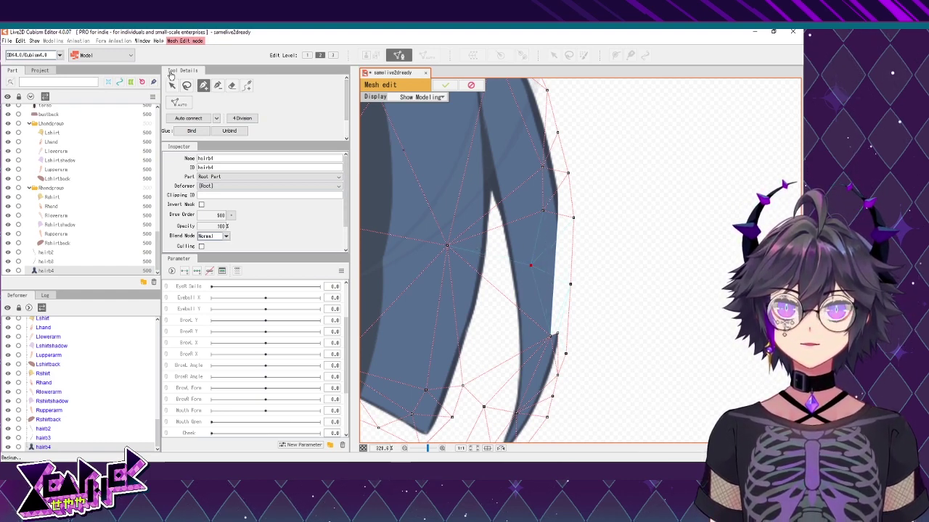
{"action": "left_click", "coordinate": [188, 118]}
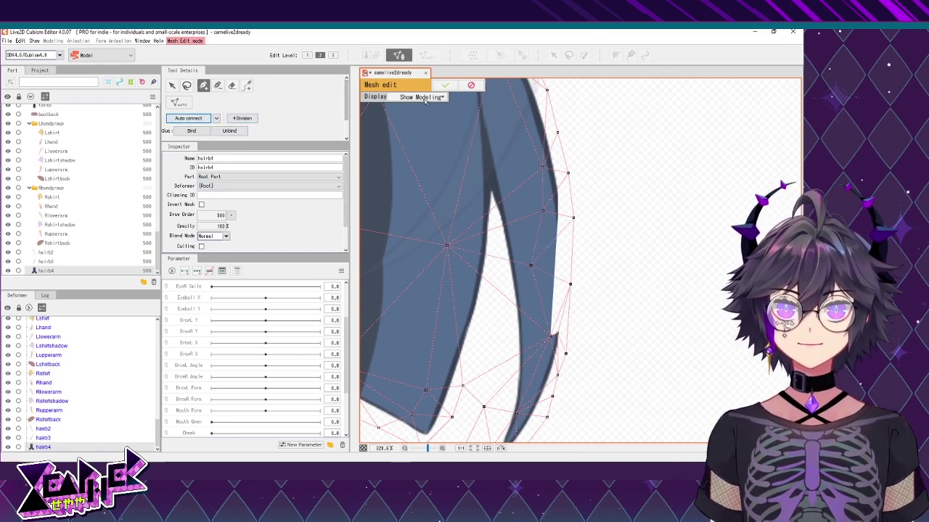
{"action": "left_click", "coordinate": [445, 85]}
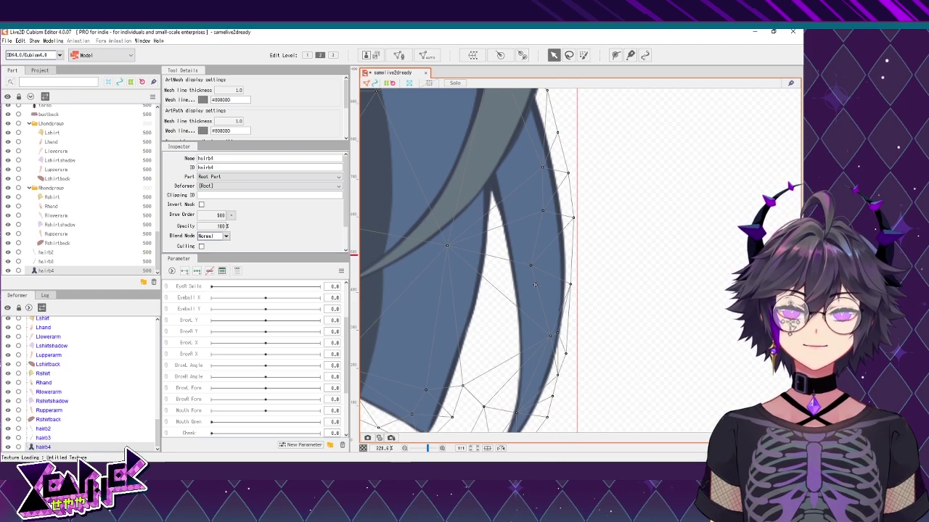
Deselect the hair and look over the whole character, from the shirt and legs up to the head
{"action": "scroll", "coordinate": [535, 285], "scroll_direction": "down", "scroll_amount": 8}
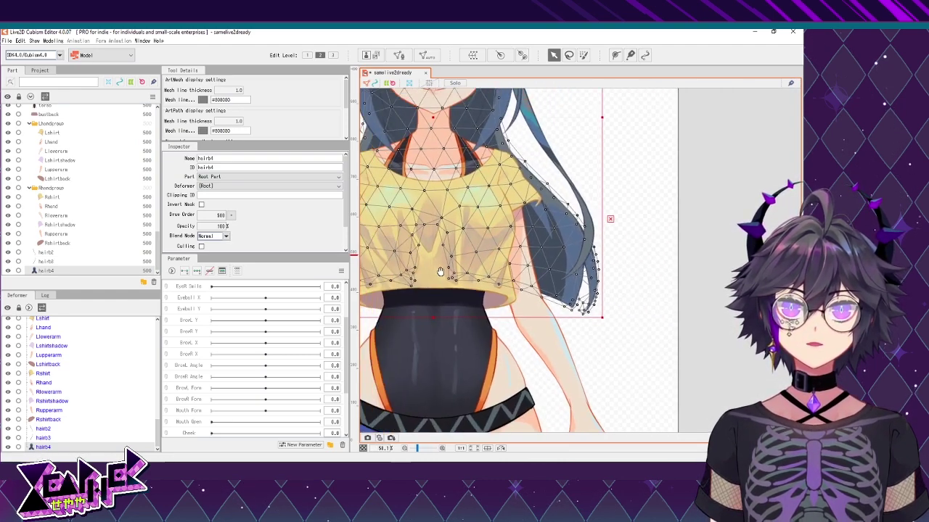
{"action": "scroll", "coordinate": [440, 272], "scroll_direction": "down", "scroll_amount": 3}
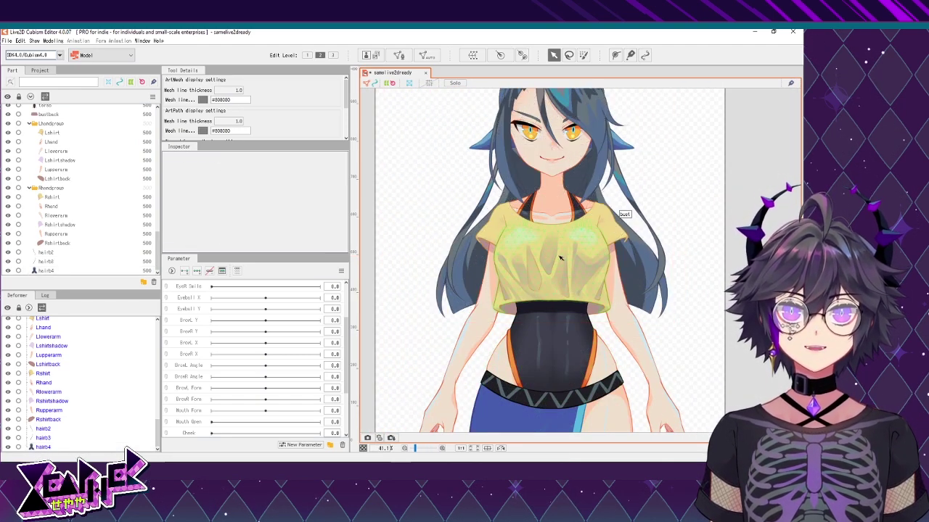
{"action": "scroll", "coordinate": [559, 257], "scroll_direction": "down", "scroll_amount": 2}
{"action": "left_click_drag", "start_coordinate": [508, 406], "coordinate": [486, 270]}
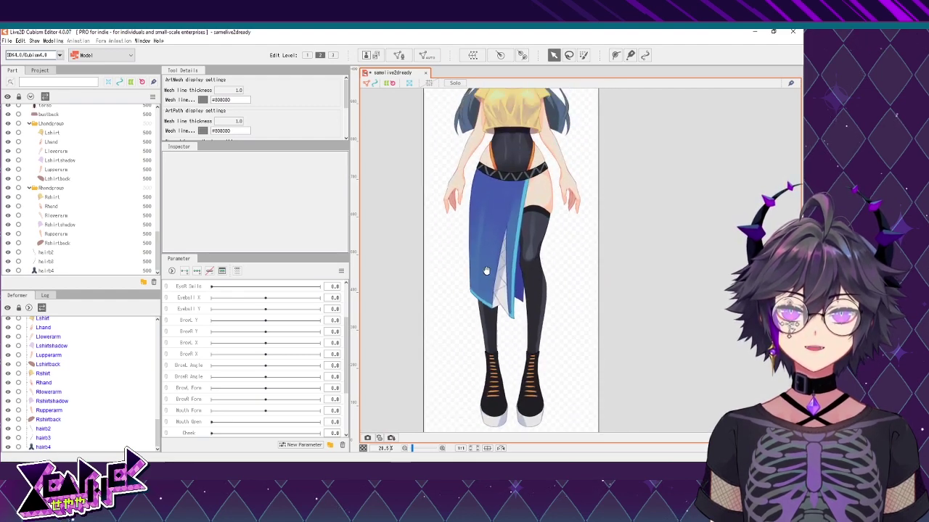
{"action": "scroll", "coordinate": [486, 270], "scroll_direction": "down", "scroll_amount": 1}
{"action": "scroll", "coordinate": [501, 218], "scroll_direction": "up", "scroll_amount": 5}
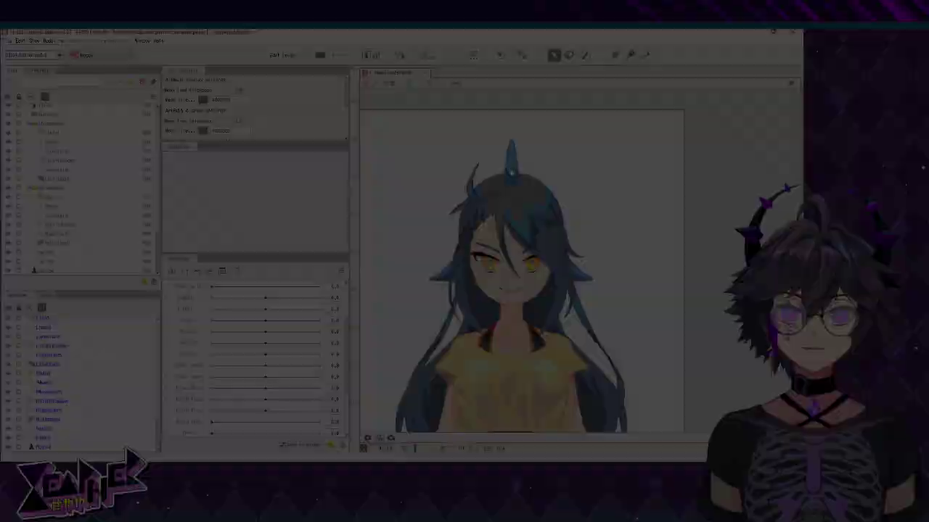